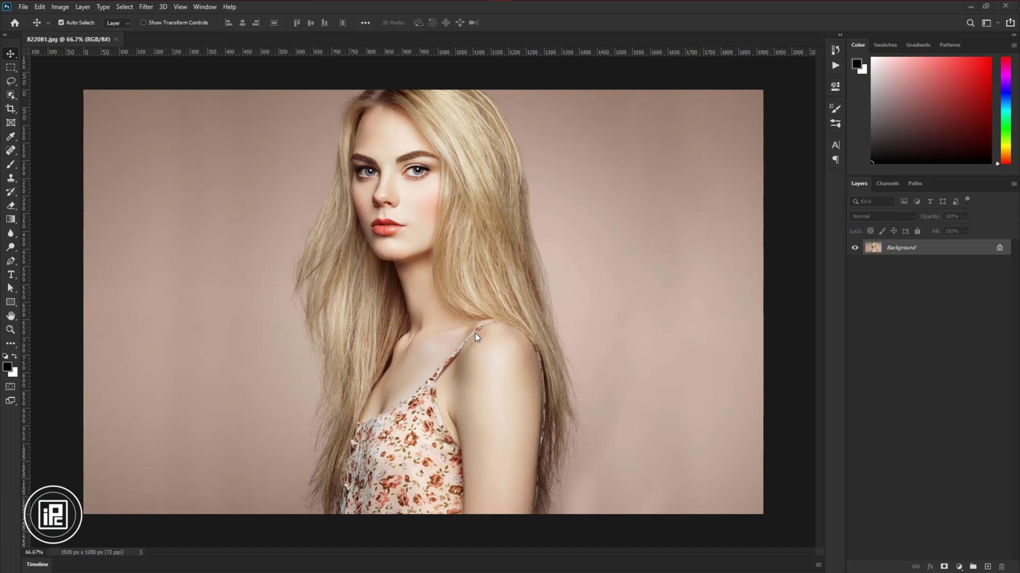
# Step: Show the recorded actions and create a new action set named "IPC Oil Painting"
pyautogui.click(835, 66)
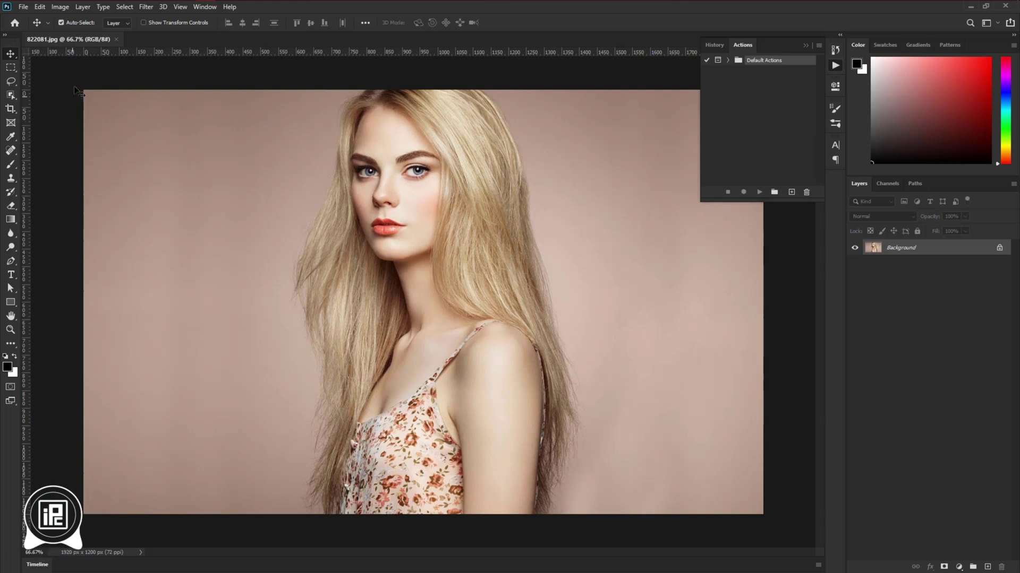
pyautogui.click(199, 7)
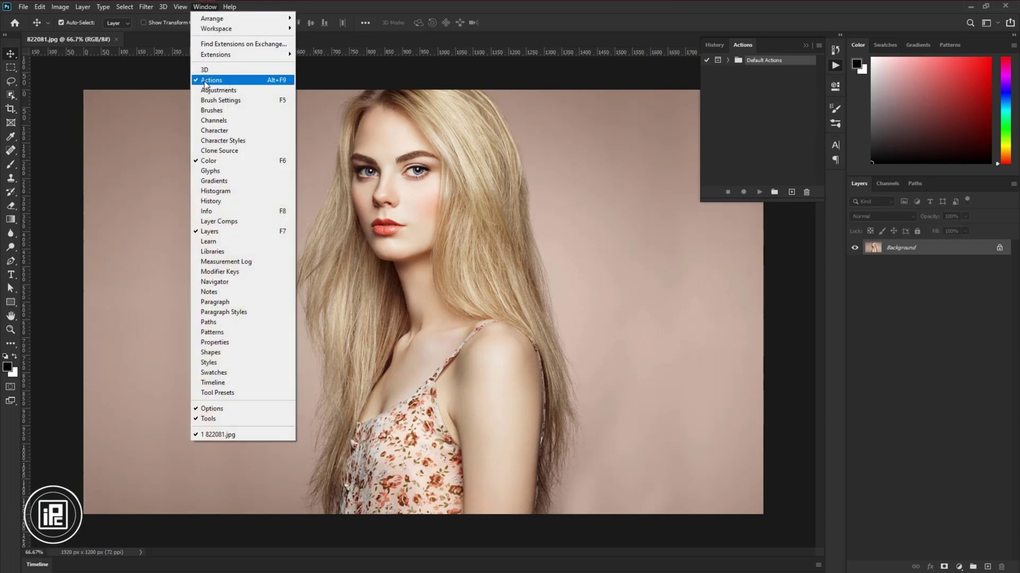
pyautogui.click(840, 61)
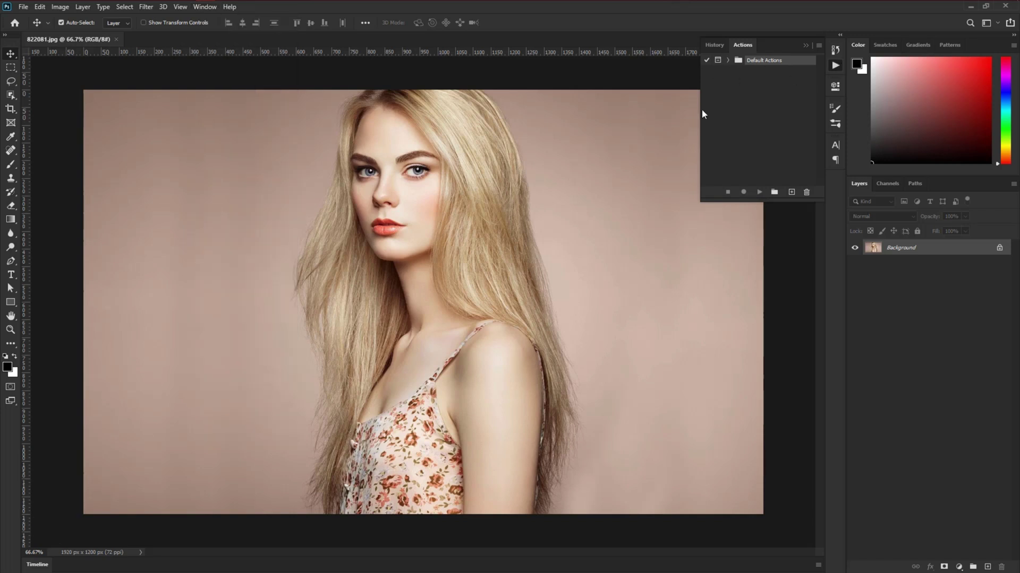
pyautogui.click(773, 192)
pyautogui.write('S')
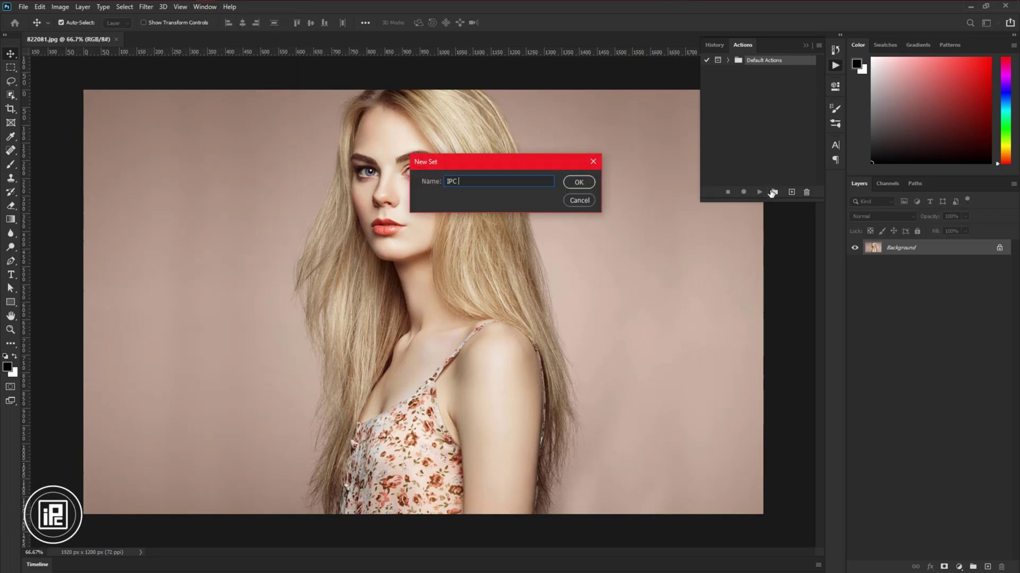
pyautogui.write('PC Oil Painting')
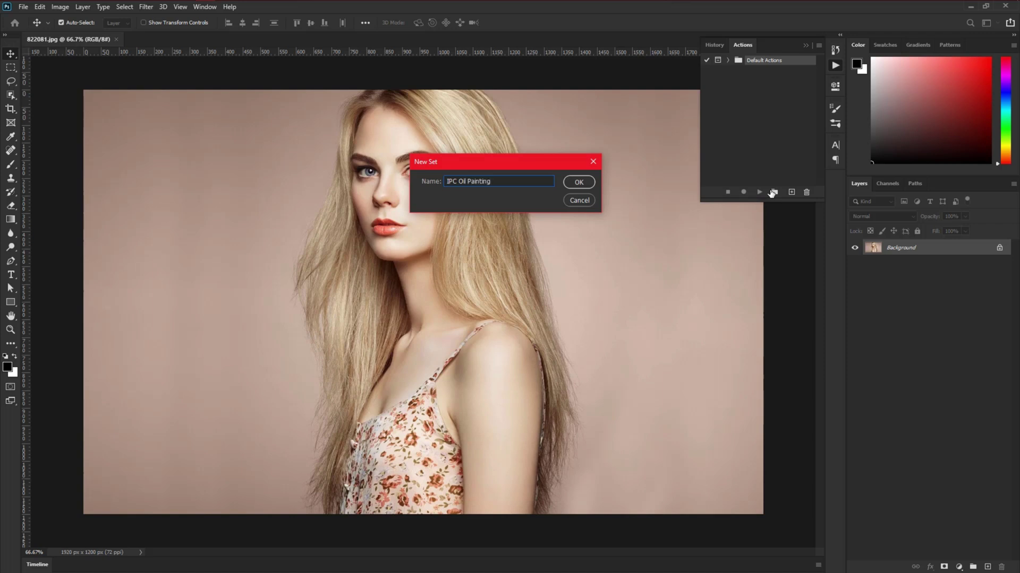
pyautogui.click(579, 182)
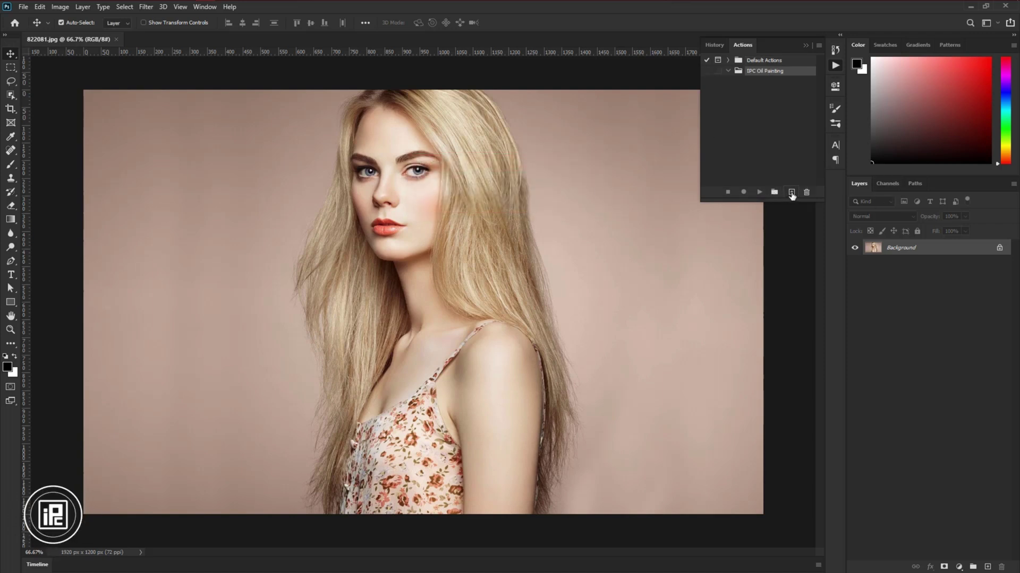
# Step: Create an action named "Soft oil painting" in the IPC Oil Painting set and start recording it
pyautogui.click(791, 193)
pyautogui.write('Soft oil painting')
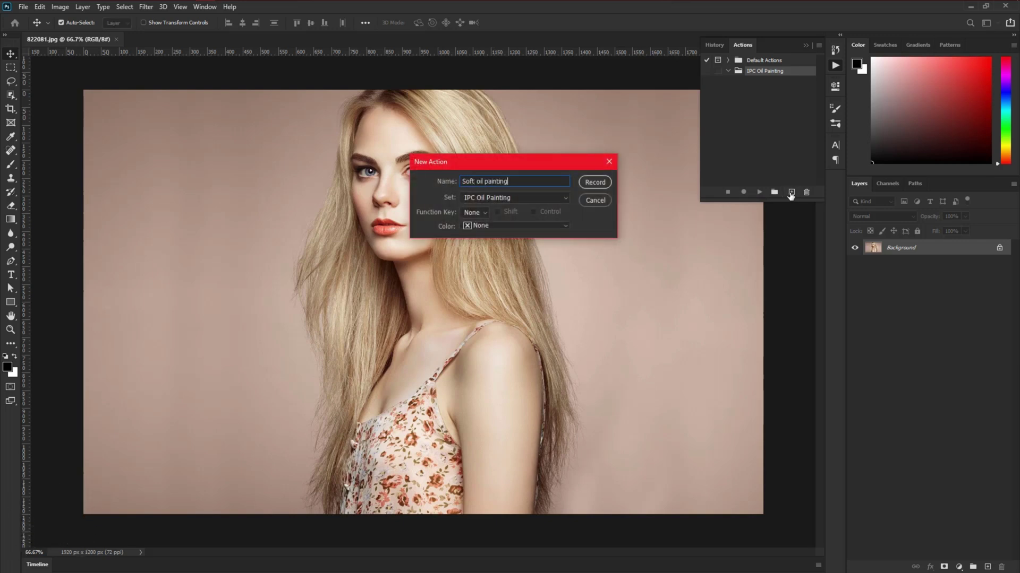
pyautogui.click(594, 183)
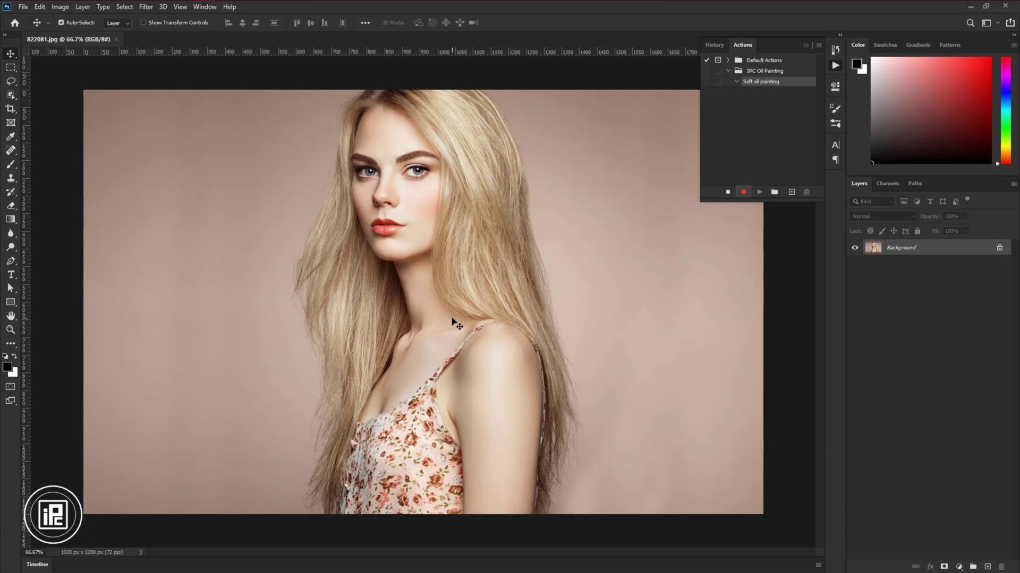
# Step: Duplicate the background layer and apply Levels to the copy with input levels 17, 0.97 and 232
pyautogui.hotkey('ctrl', 'j')
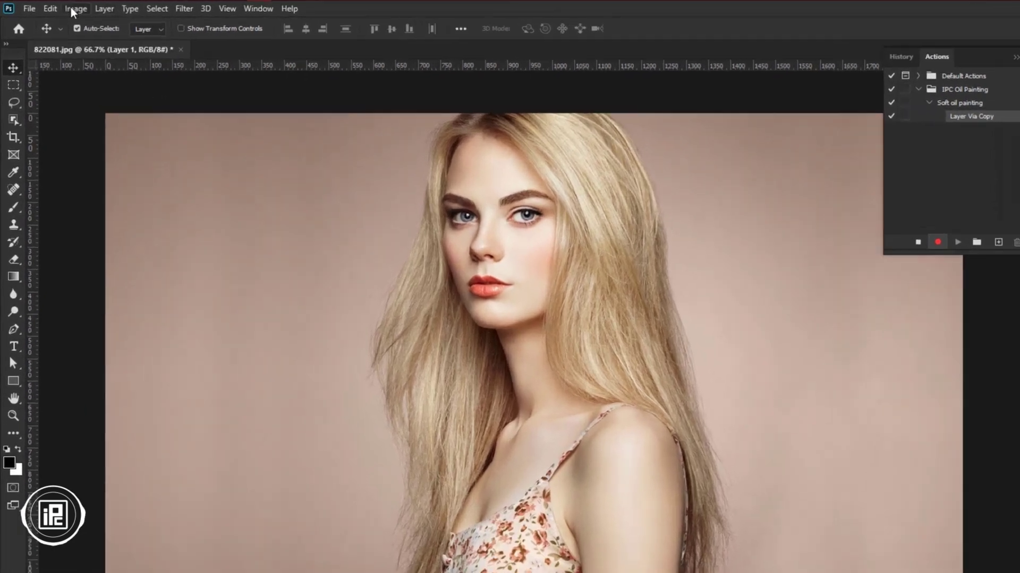
pyautogui.click(60, 7)
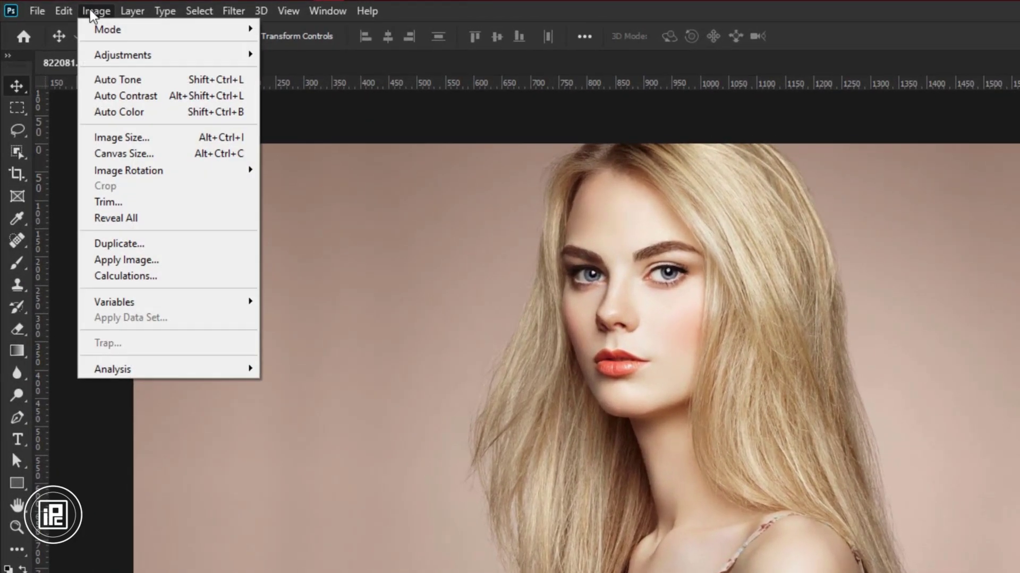
pyautogui.moveTo(132, 61)
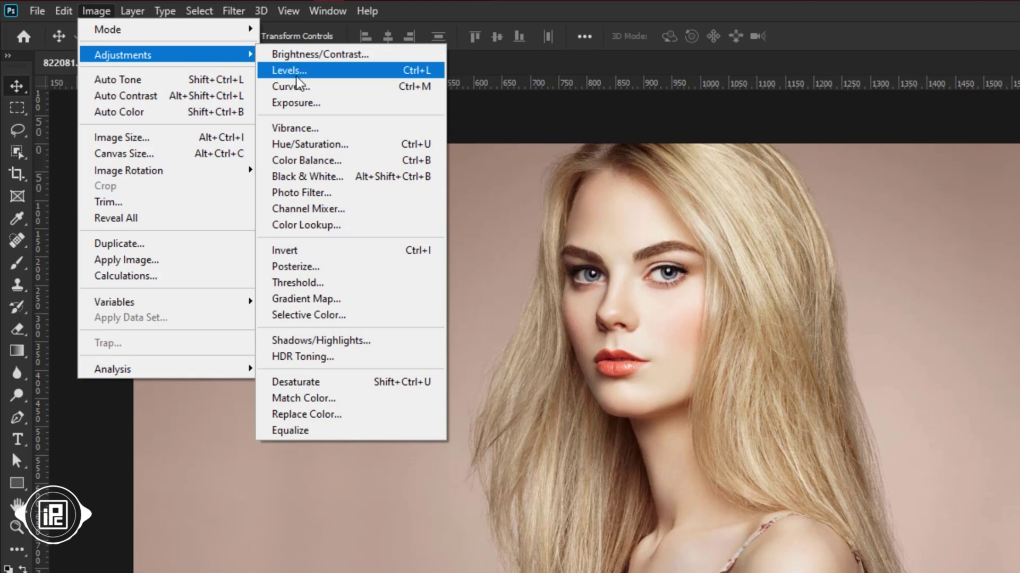
pyautogui.click(332, 74)
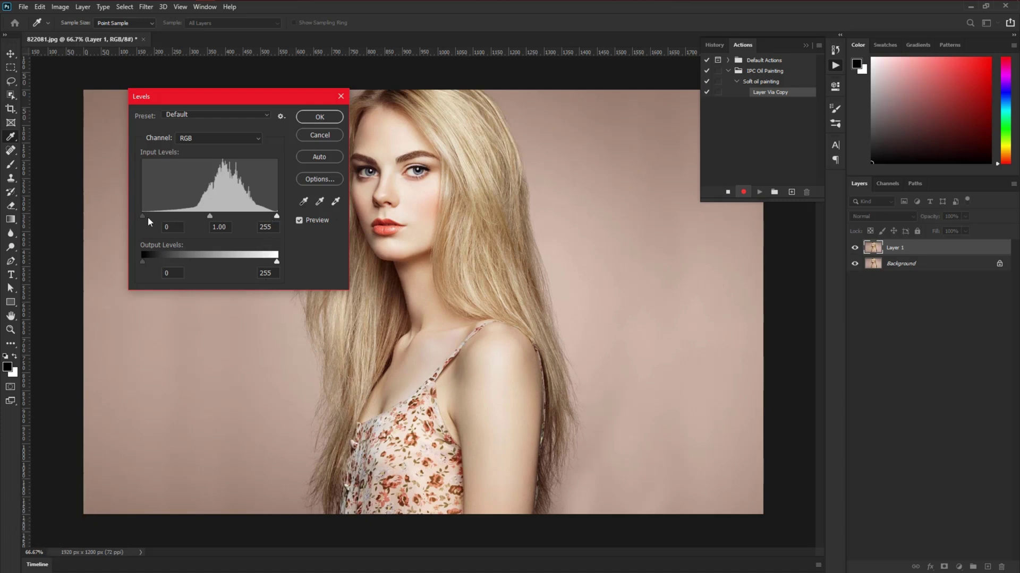
pyautogui.moveTo(143, 216); pyautogui.dragTo(152, 217)
pyautogui.moveTo(277, 215); pyautogui.dragTo(264, 215)
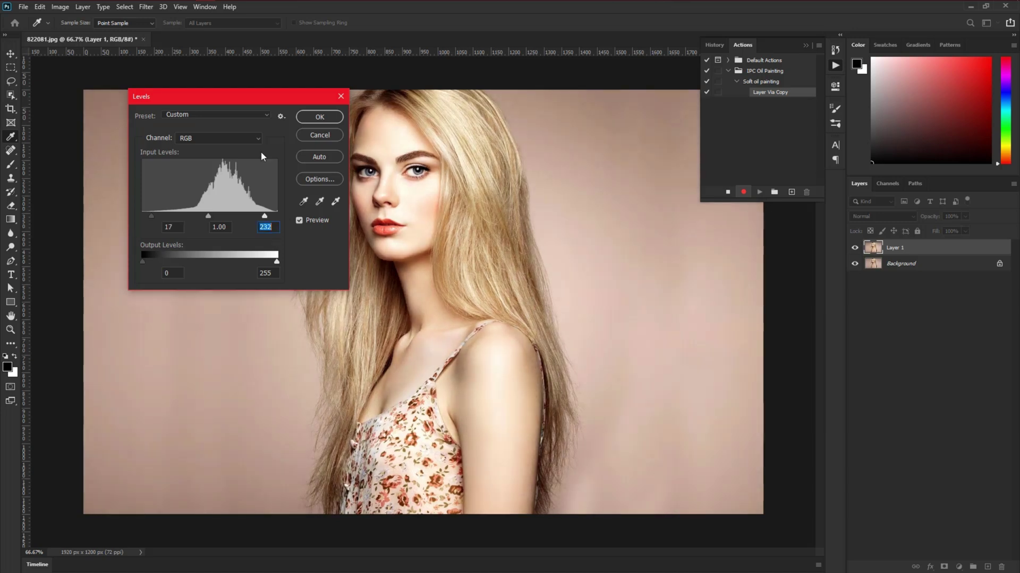
pyautogui.moveTo(254, 99); pyautogui.dragTo(217, 104)
pyautogui.moveTo(171, 222); pyautogui.dragTo(172, 222)
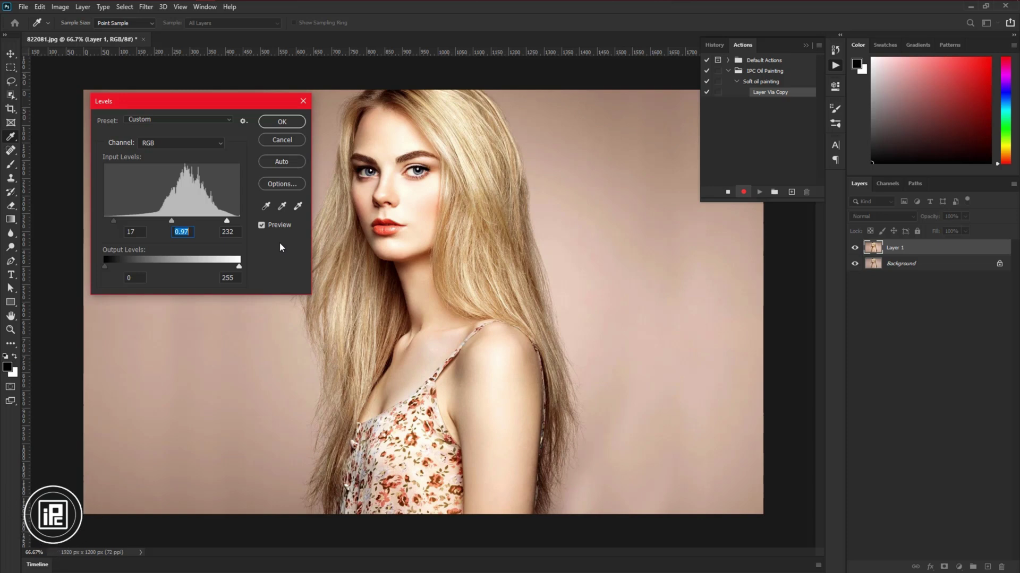
pyautogui.click(289, 122)
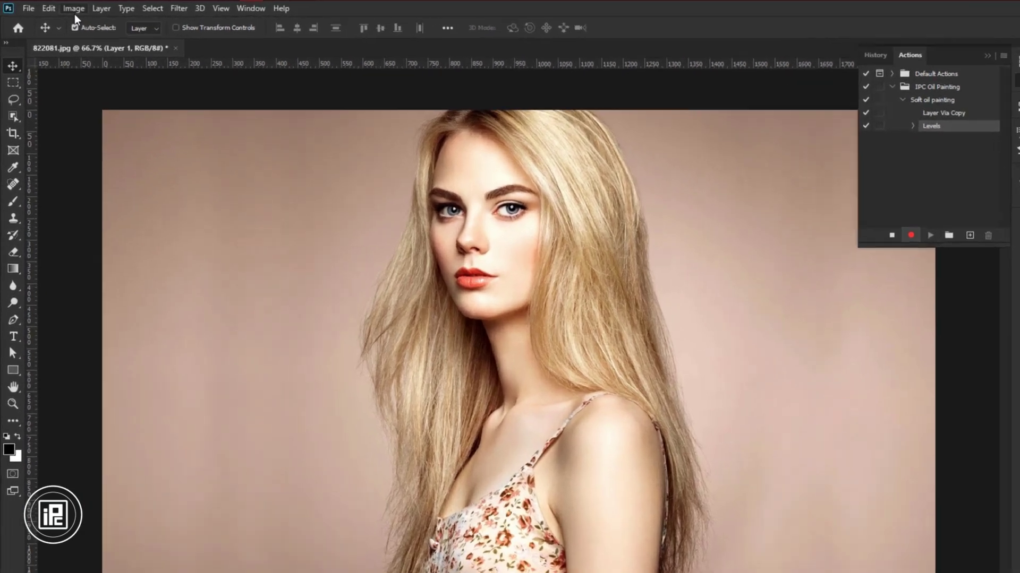
# Step: Apply Shadows/Highlights to Layer 1 with the shadows amount at 15% and the highlights amount at 10%
pyautogui.click(60, 6)
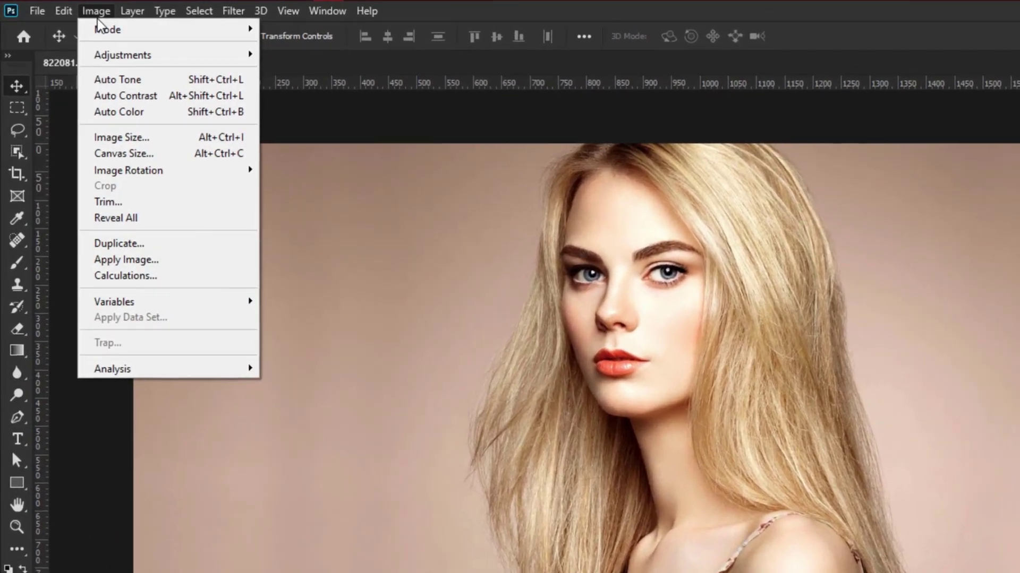
pyautogui.moveTo(116, 56)
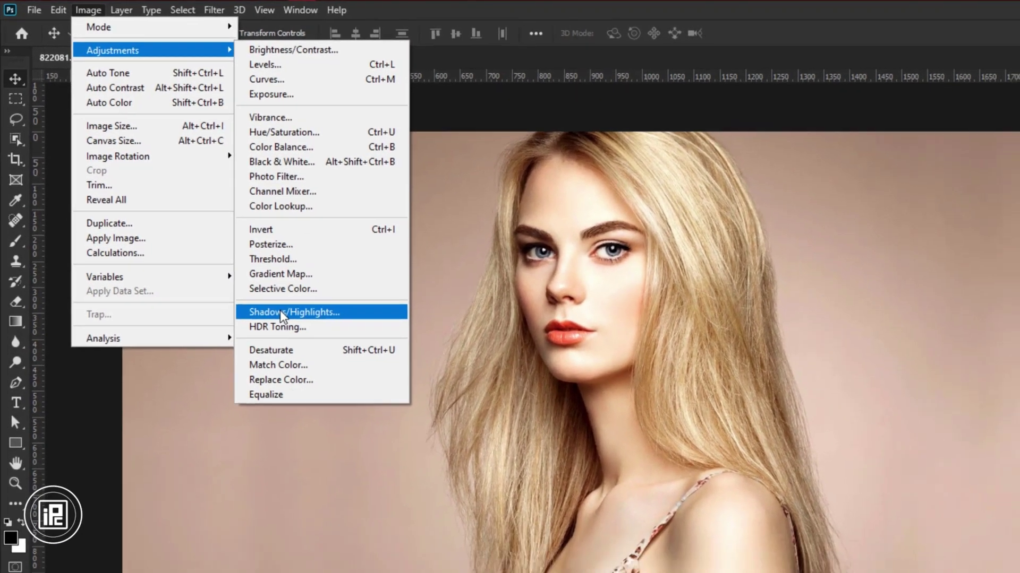
pyautogui.click(321, 340)
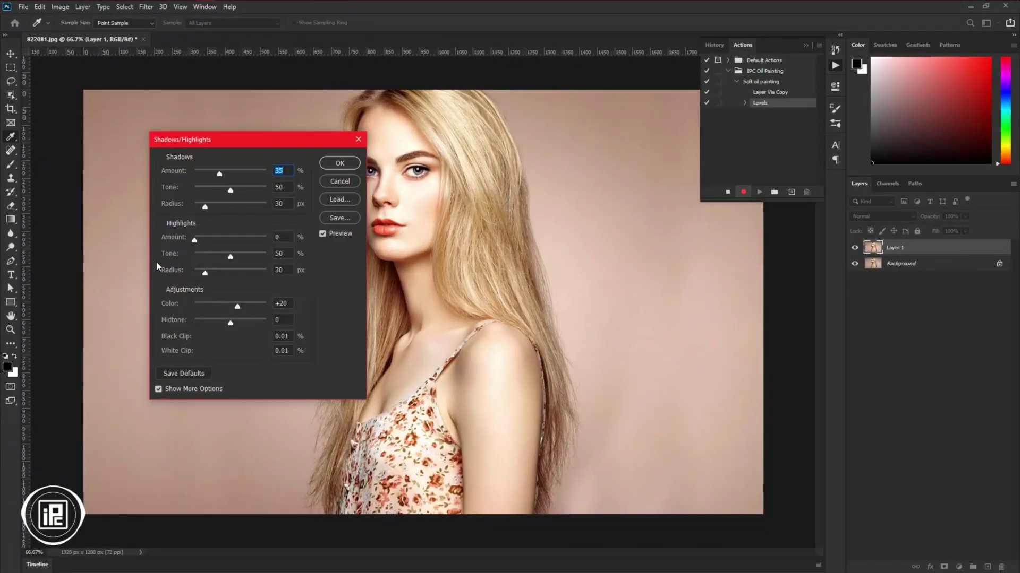
pyautogui.moveTo(228, 138); pyautogui.dragTo(649, 214)
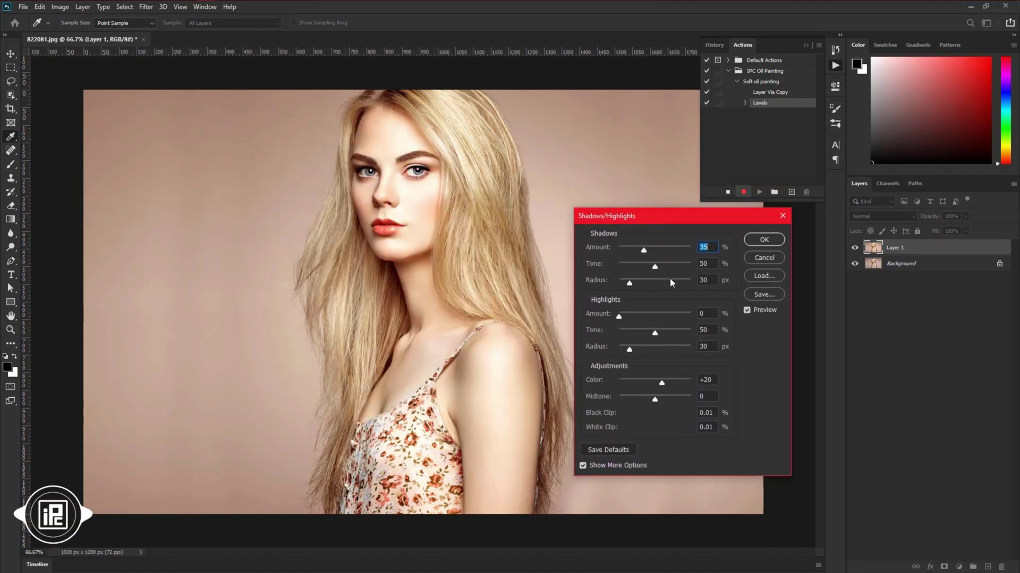
pyautogui.moveTo(647, 250); pyautogui.dragTo(629, 252)
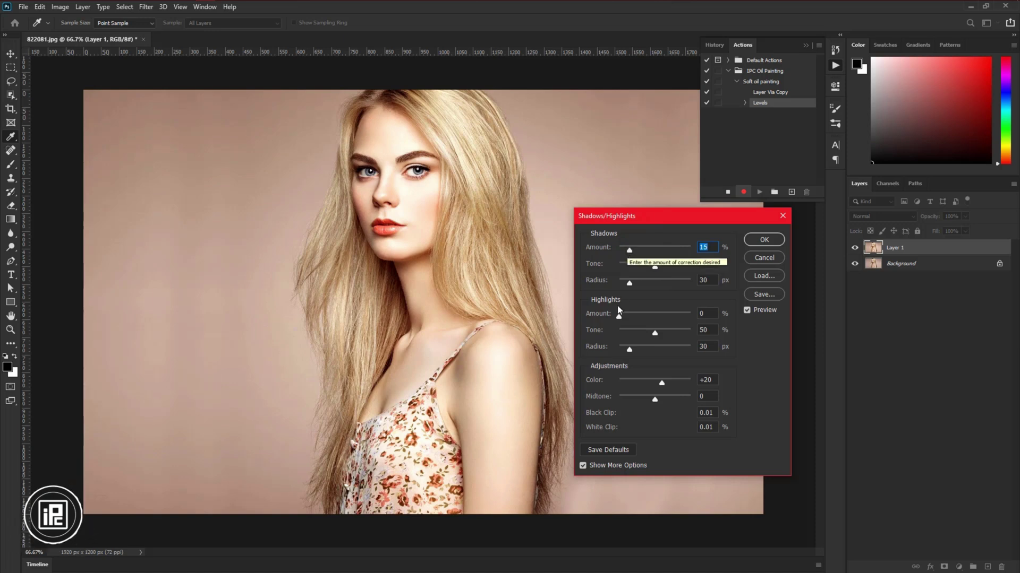
pyautogui.moveTo(619, 316); pyautogui.dragTo(626, 318)
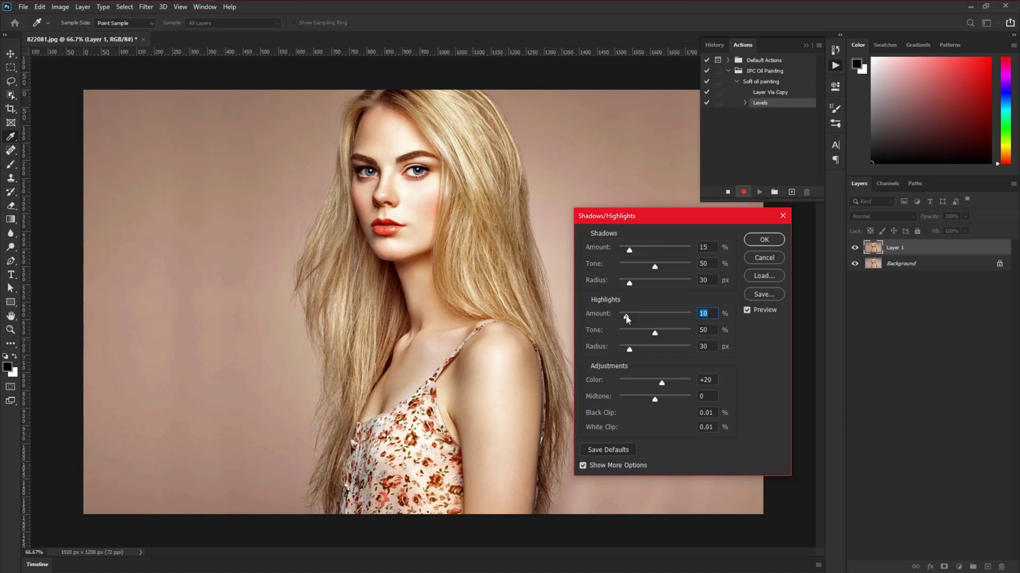
pyautogui.click(763, 239)
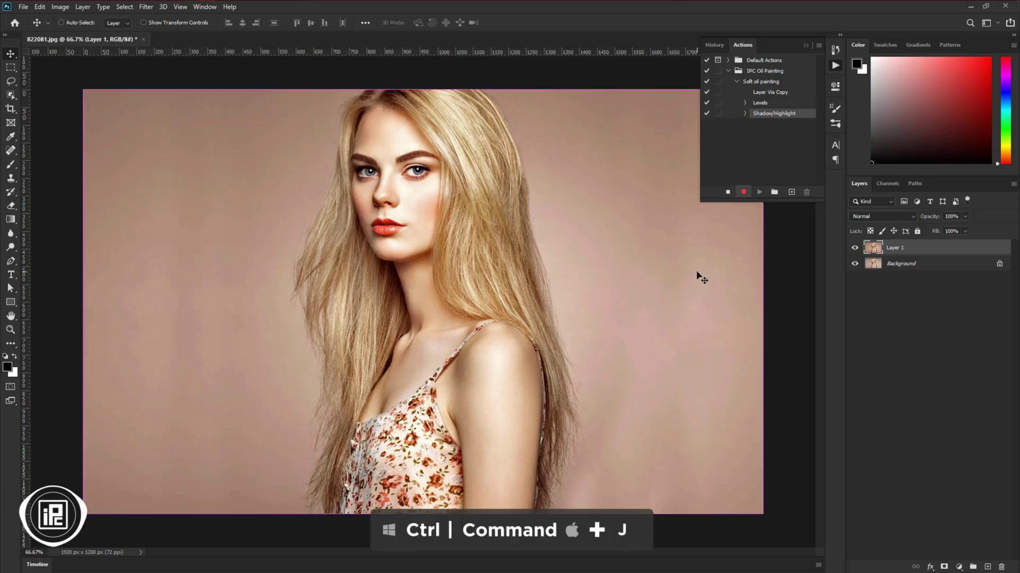
# Step: Duplicate Layer 1 and convert the copy to a smart object
pyautogui.hotkey('ctrl', 'j')
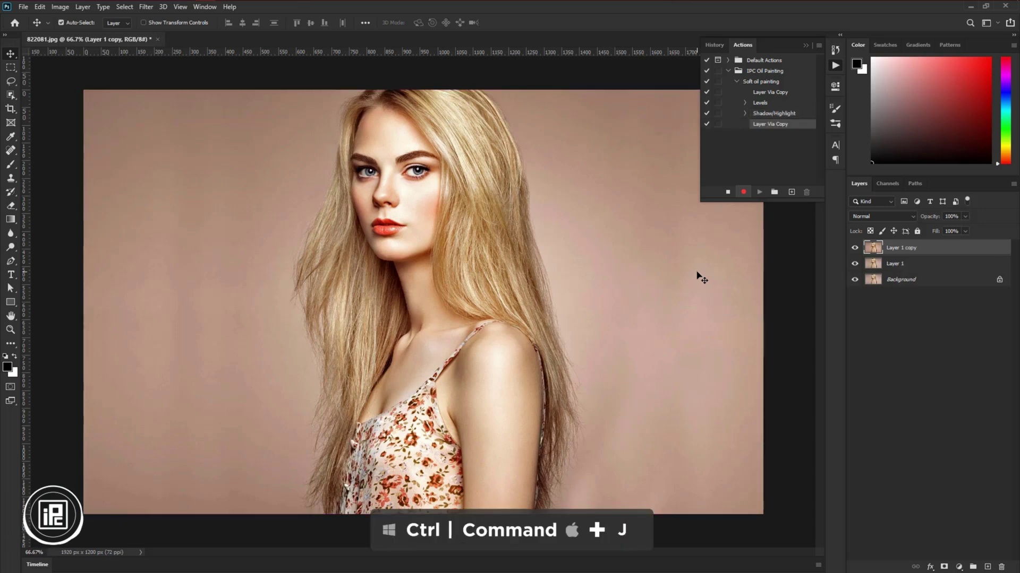
pyautogui.rightClick(937, 252)
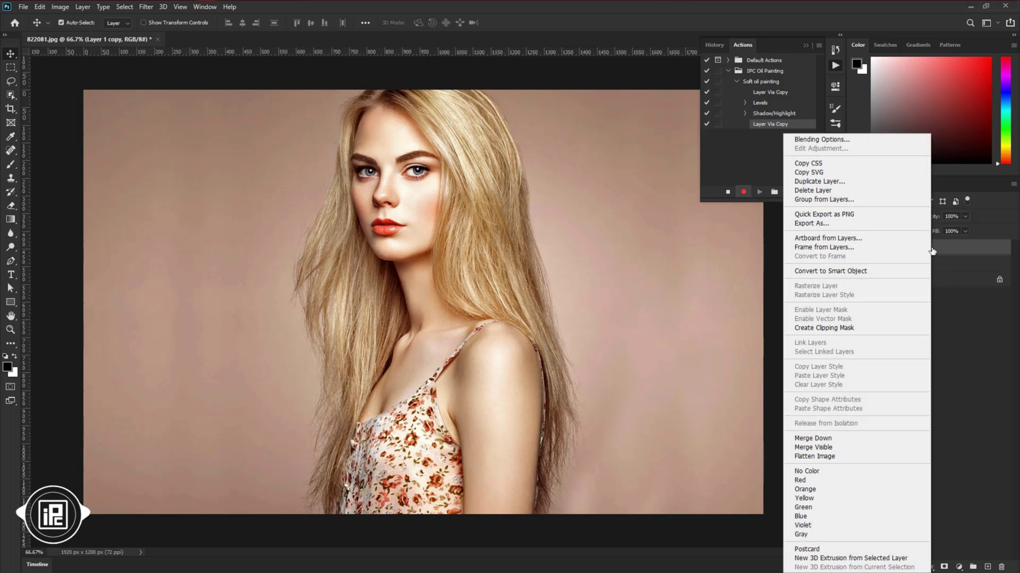
pyautogui.click(843, 272)
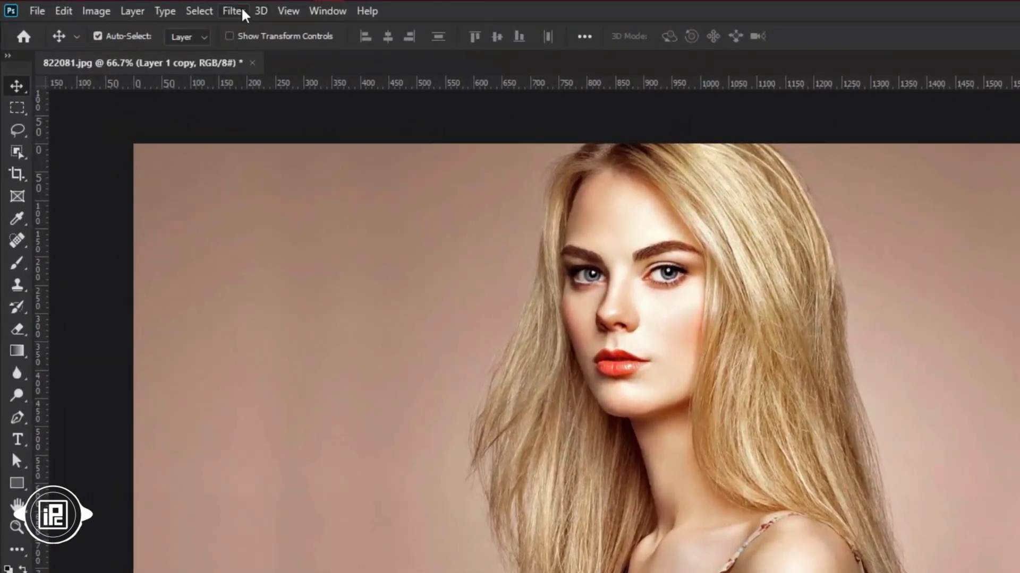
# Step: Apply the Sharpen filter twice to the Layer 1 copy smart object
pyautogui.click(239, 12)
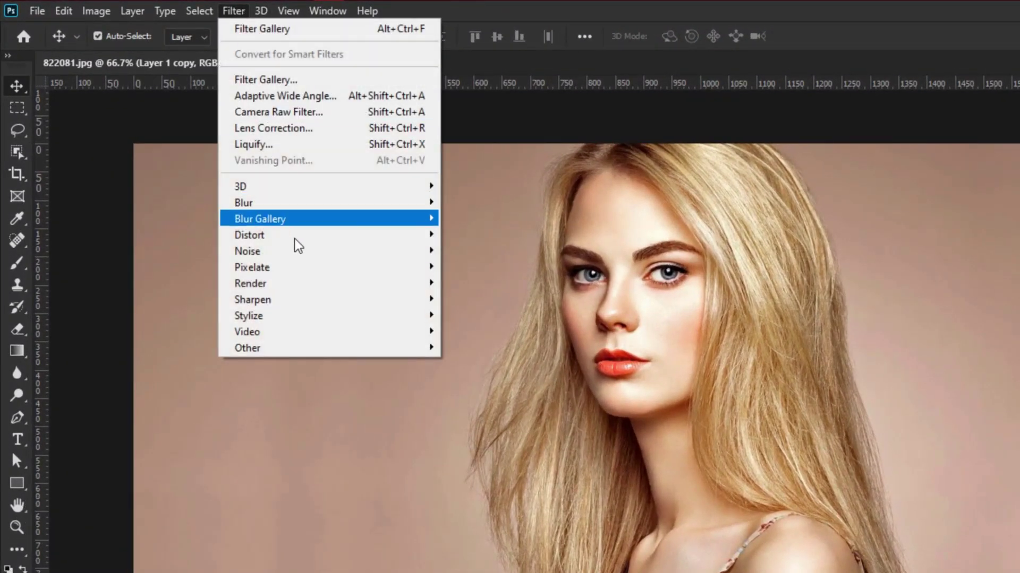
pyautogui.moveTo(297, 303)
pyautogui.click(471, 315)
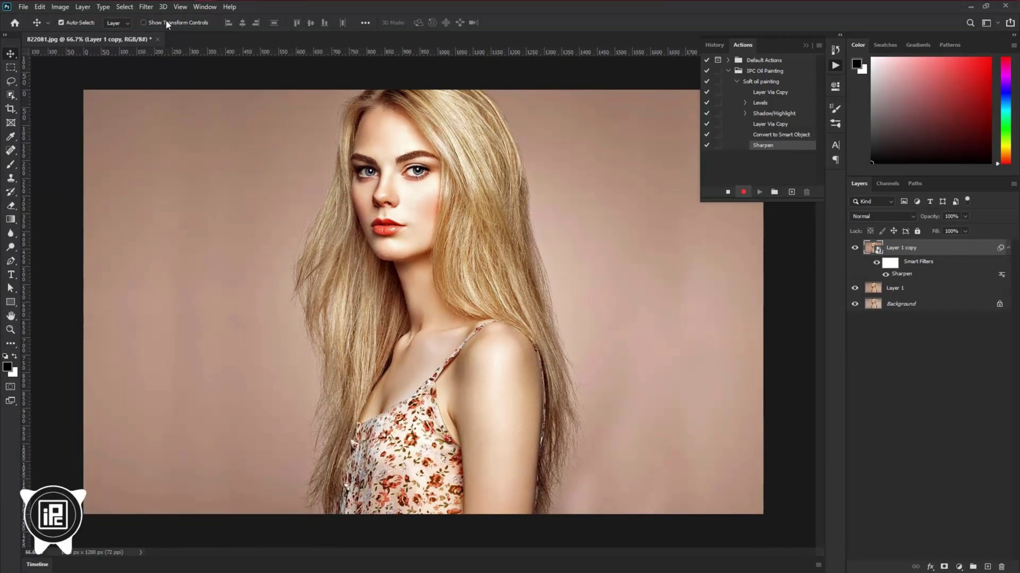
pyautogui.click(146, 6)
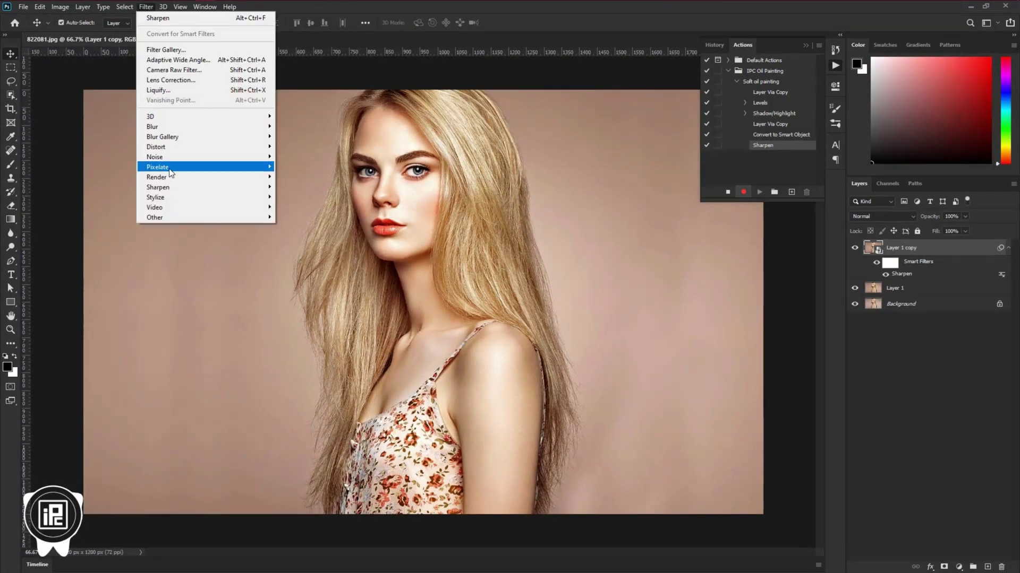
pyautogui.moveTo(171, 187)
pyautogui.click(307, 196)
# Step: Lower the blending opacity of the upper Sharpen smart filter, and hide and show that filter to compare its effect
pyautogui.scroll(4, 421, 211)
pyautogui.moveTo(421, 212); pyautogui.dragTo(515, 292)
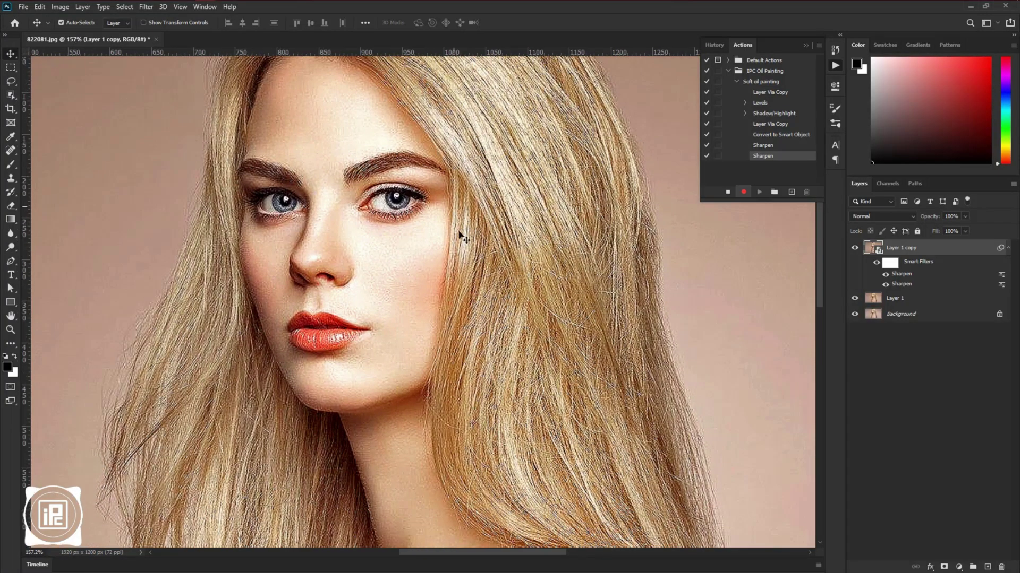
pyautogui.scroll(-2, 537, 233)
pyautogui.scroll(-3, 536, 234)
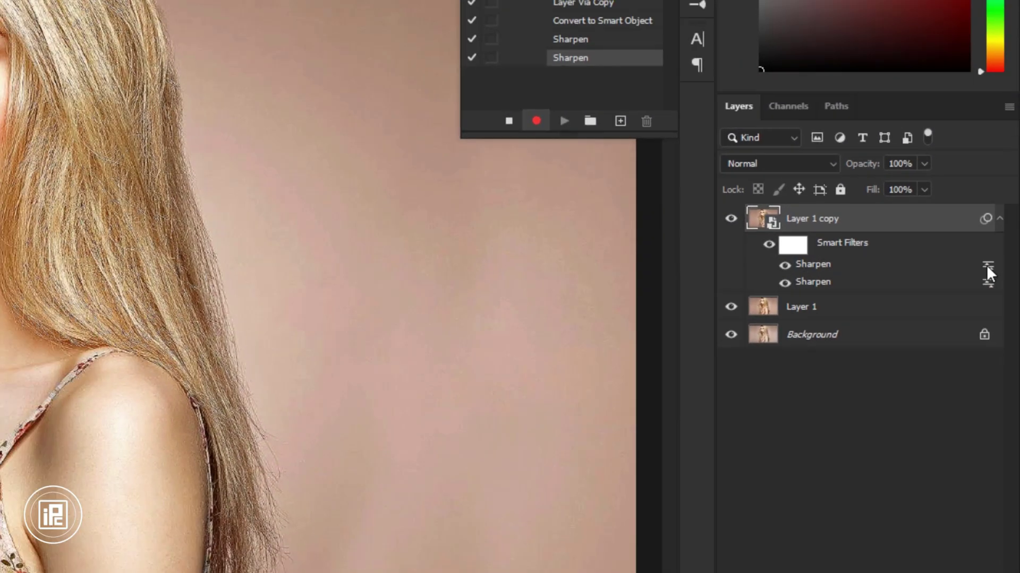
pyautogui.doubleClick(973, 261)
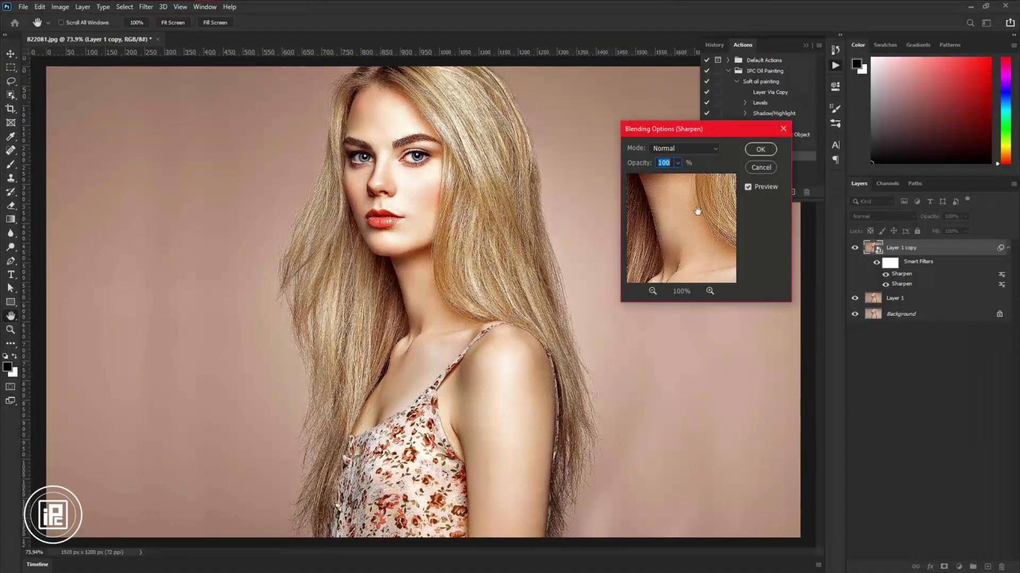
pyautogui.moveTo(678, 163); pyautogui.dragTo(656, 181)
pyautogui.click(760, 149)
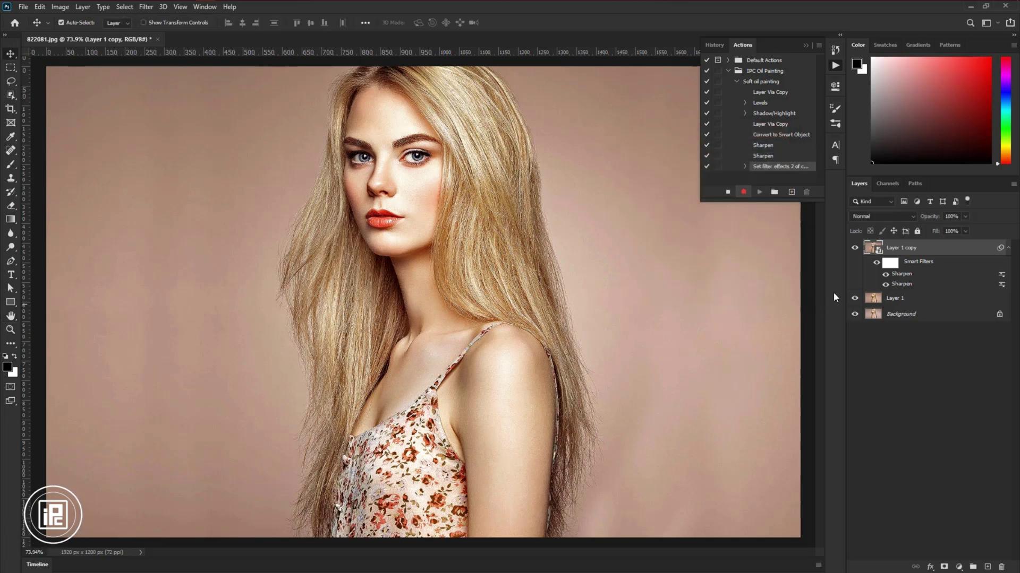
pyautogui.click(885, 274)
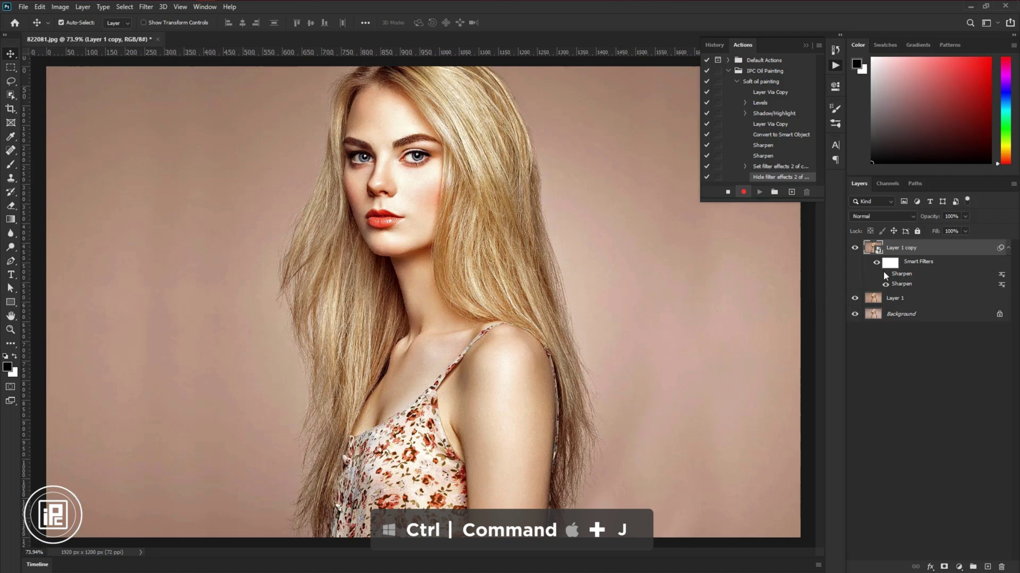
pyautogui.click(885, 274)
# Step: Duplicate the Layer 1 copy smart object, rasterize the duplicate, and collapse the smart filter list of Layer 1 copy
pyautogui.hotkey('ctrl', 'j')
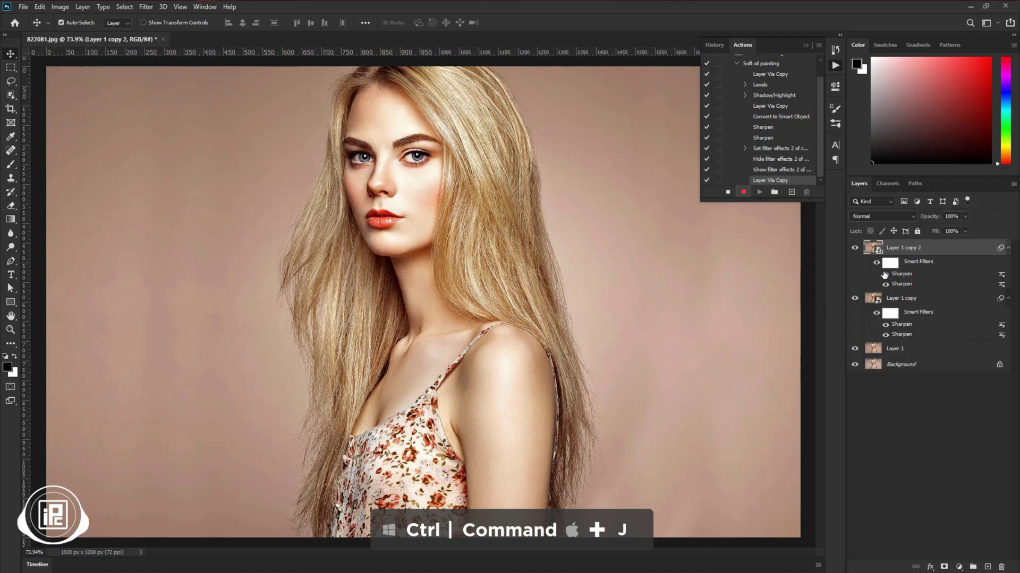
pyautogui.rightClick(942, 251)
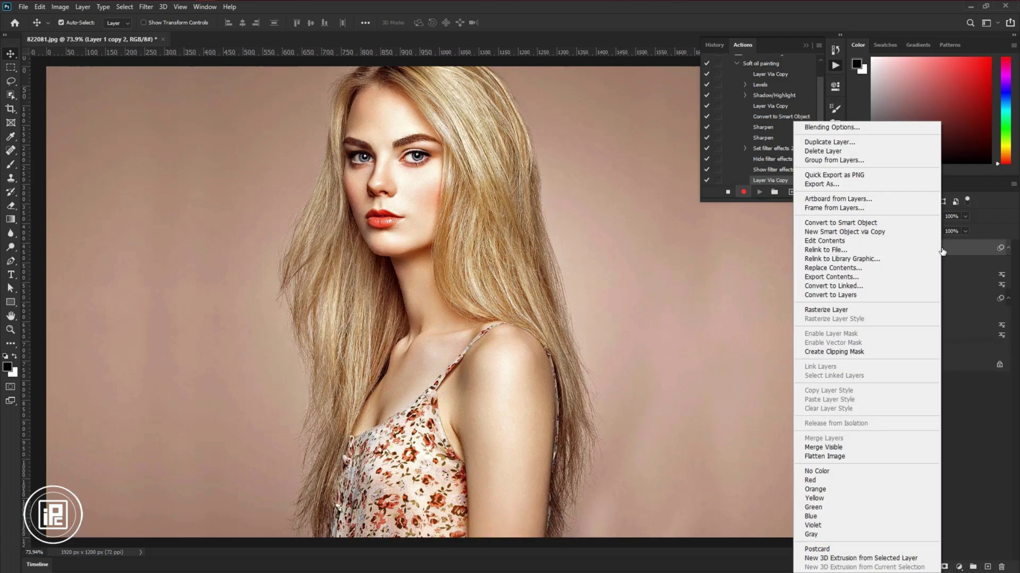
pyautogui.click(833, 308)
pyautogui.click(1008, 264)
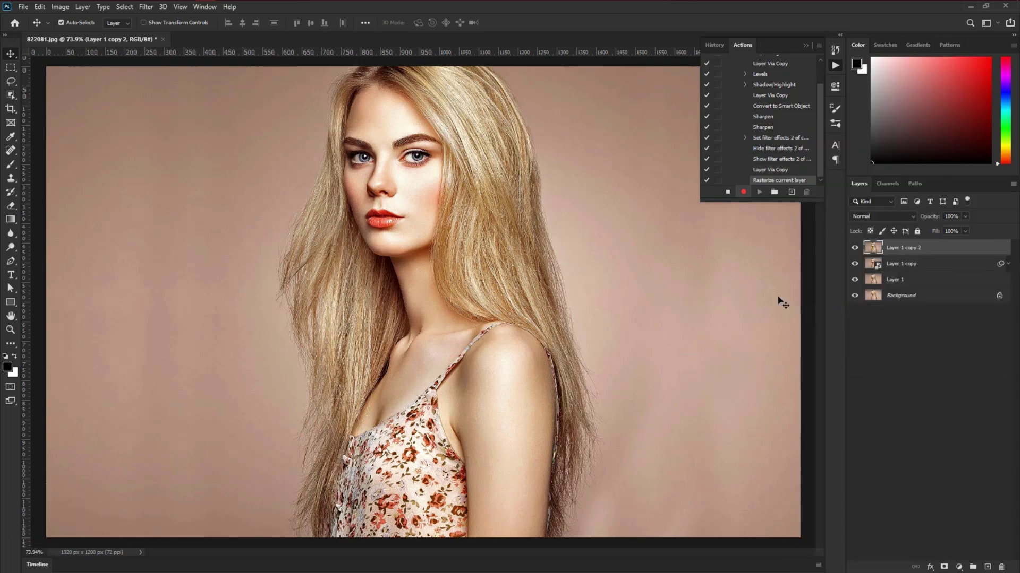
# Step: Apply the Diffuse filter in Anisotropic mode to Layer 1 copy 2
pyautogui.hotkey('ctrl', '-')
pyautogui.hotkey('ctrl', '-')
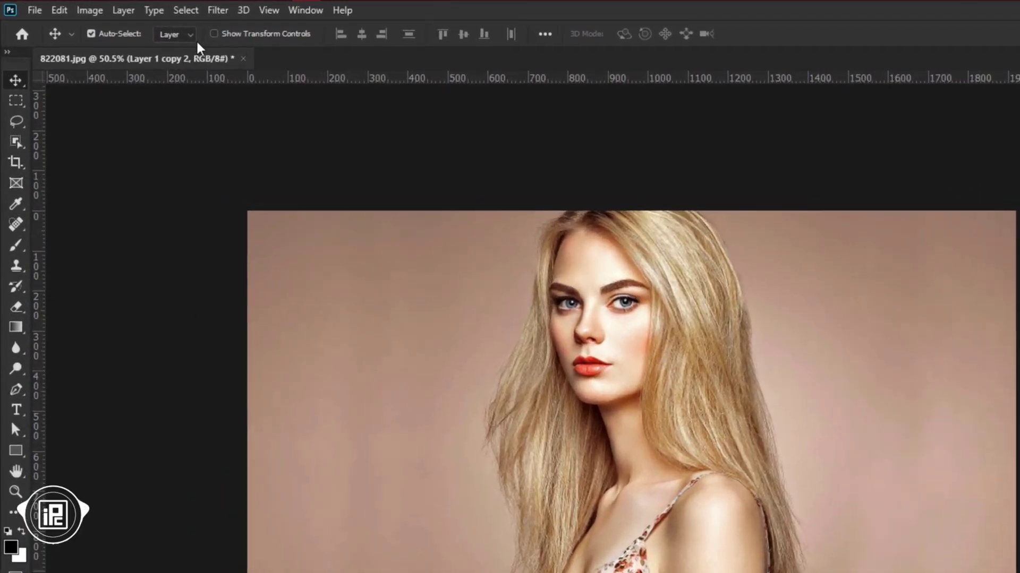
pyautogui.click(146, 6)
pyautogui.moveTo(321, 316)
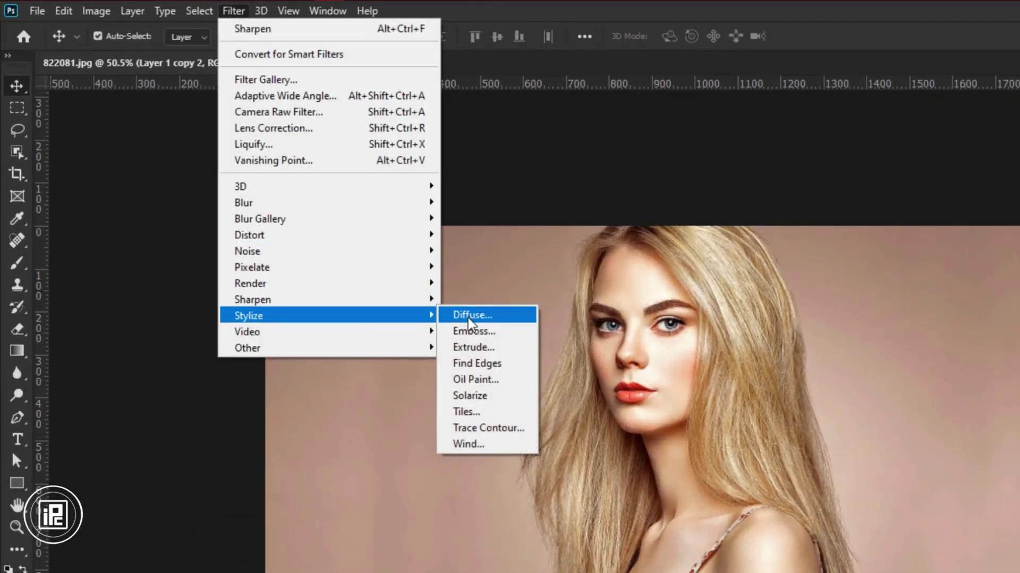
pyautogui.click(473, 317)
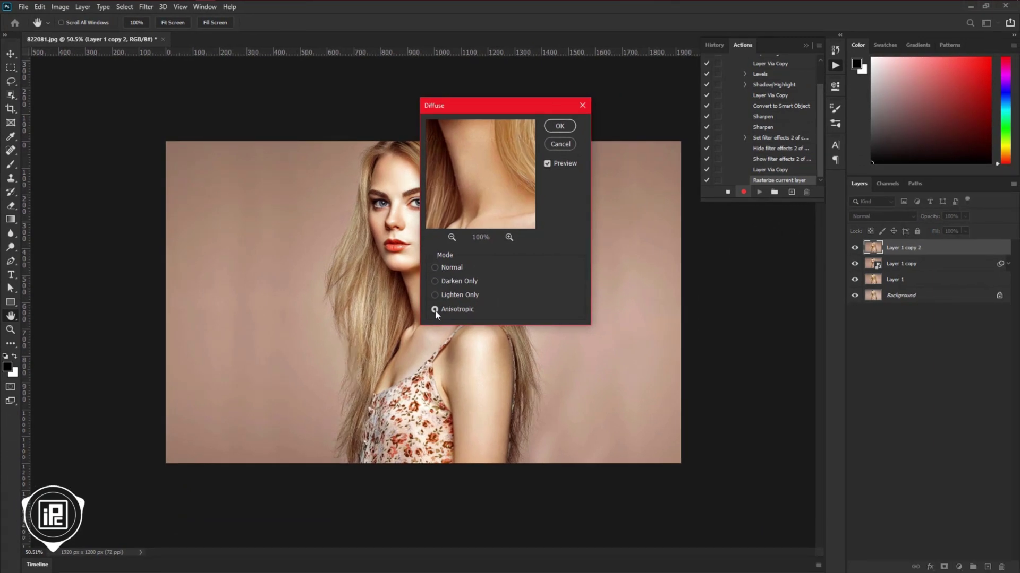
pyautogui.click(560, 126)
# Step: Rotate Layer 1 copy 2 by 90° clockwise with Free Transform
pyautogui.press('v')
pyautogui.press('ctrl')
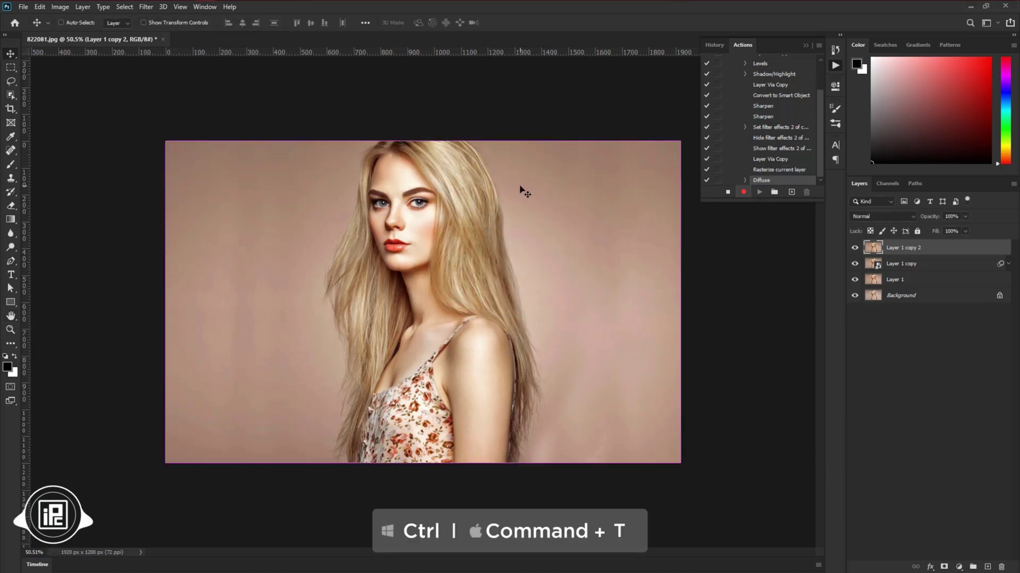
pyautogui.hotkey('ctrl', 't')
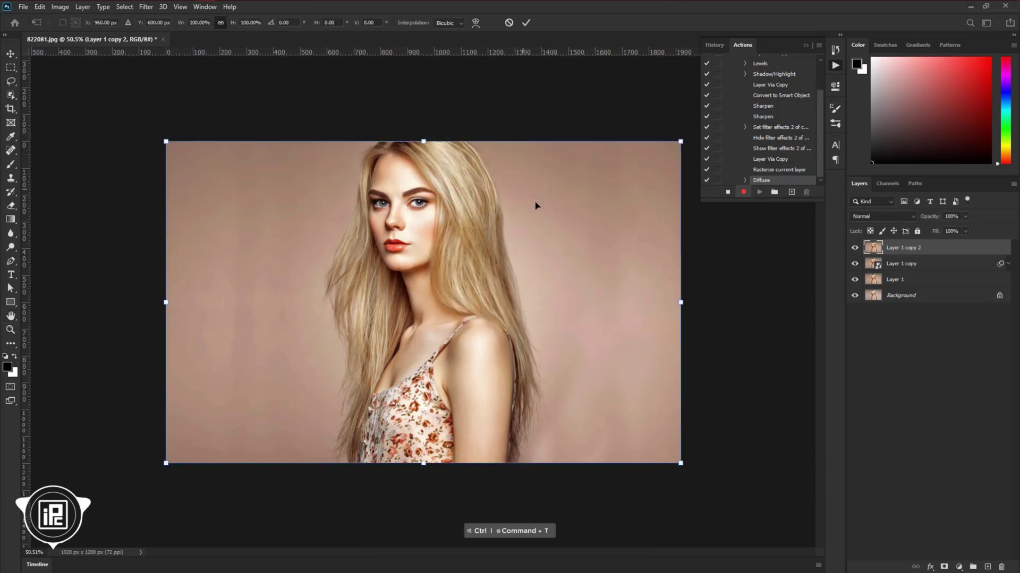
pyautogui.moveTo(708, 293); pyautogui.dragTo(451, 520)
pyautogui.press('Return')
# Step: Apply the Anisotropic Diffuse filter a second time to the sideways Layer 1 copy 2
pyautogui.click(143, 7)
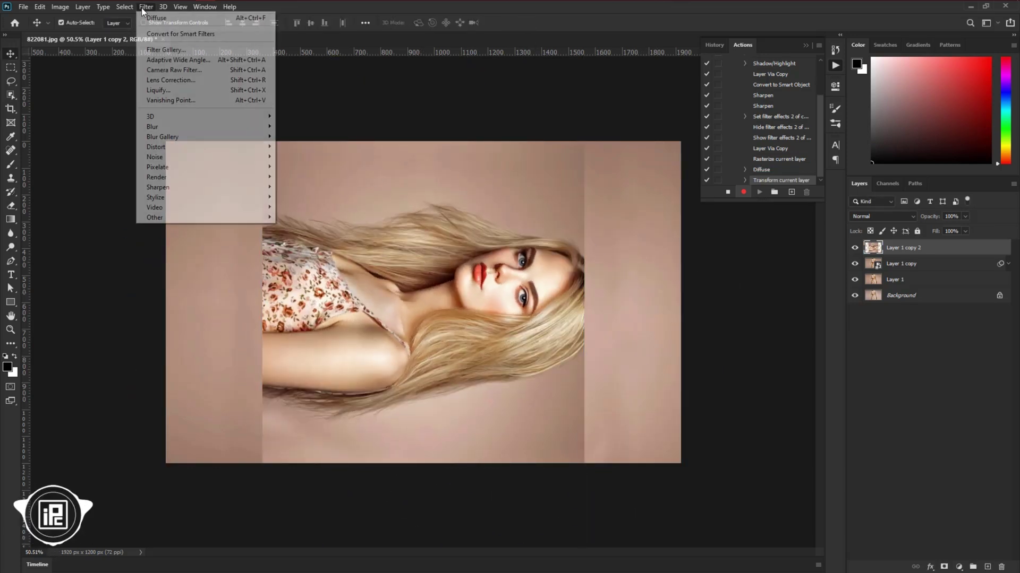
pyautogui.moveTo(255, 197)
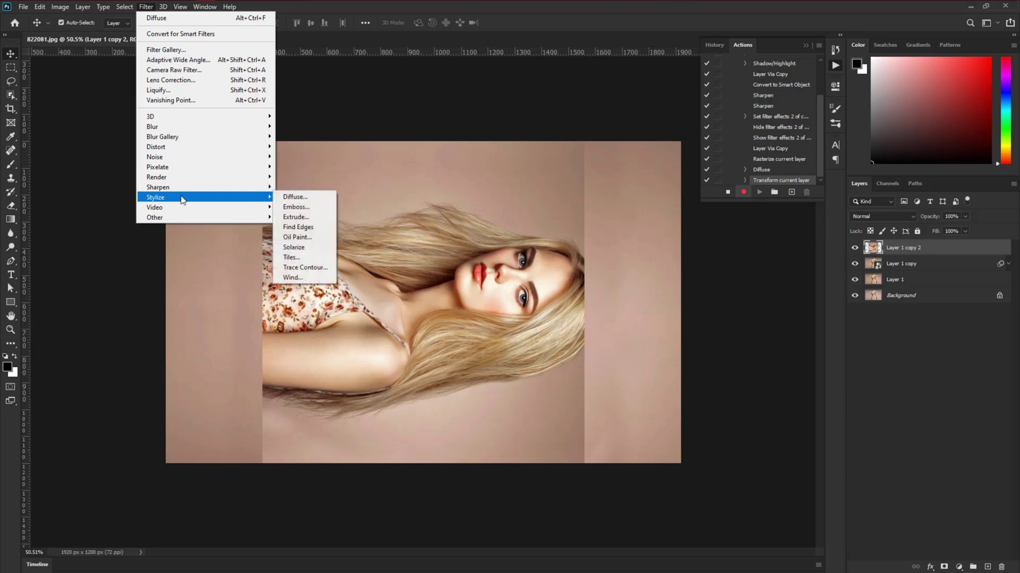
pyautogui.click(323, 198)
pyautogui.click(559, 127)
# Step: Rotate Layer 1 copy 2 another 90° clockwise so the portrait is upside down
pyautogui.hotkey('ctrl', 't')
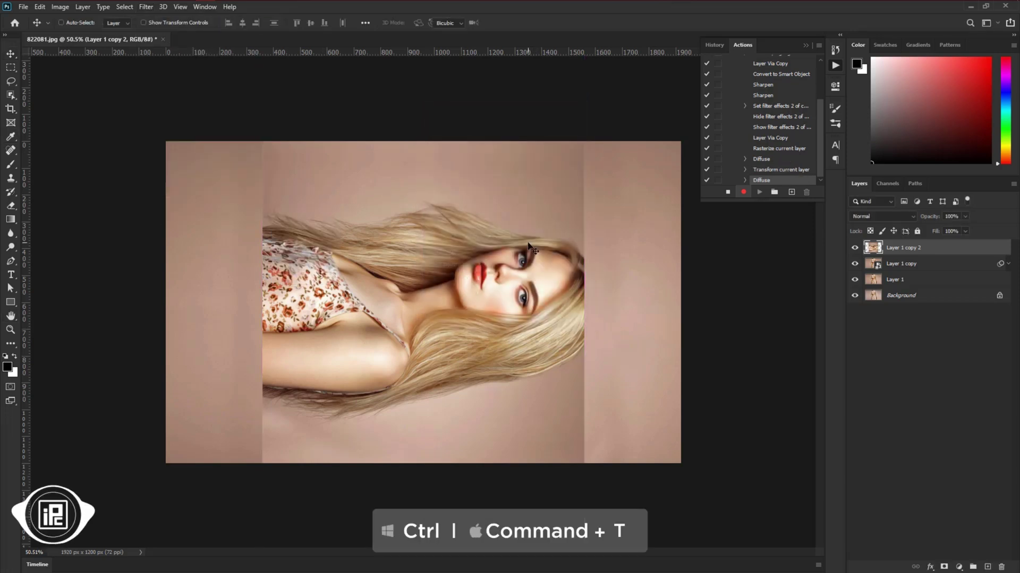
pyautogui.moveTo(637, 291); pyautogui.dragTo(415, 480)
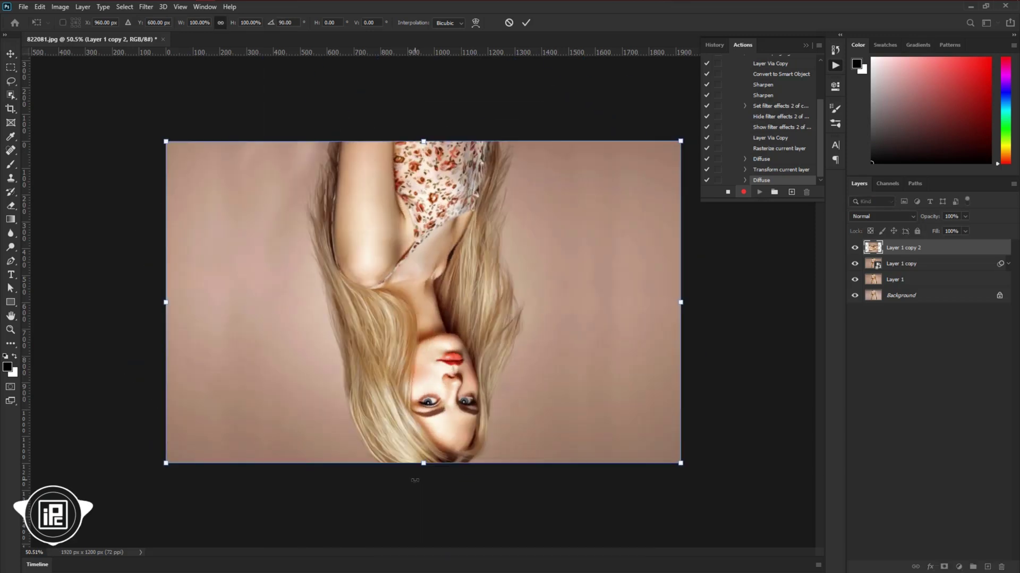
pyautogui.click(529, 23)
# Step: Apply the Anisotropic Diffuse filter a third time to the upside-down Layer 1 copy 2
pyautogui.click(146, 7)
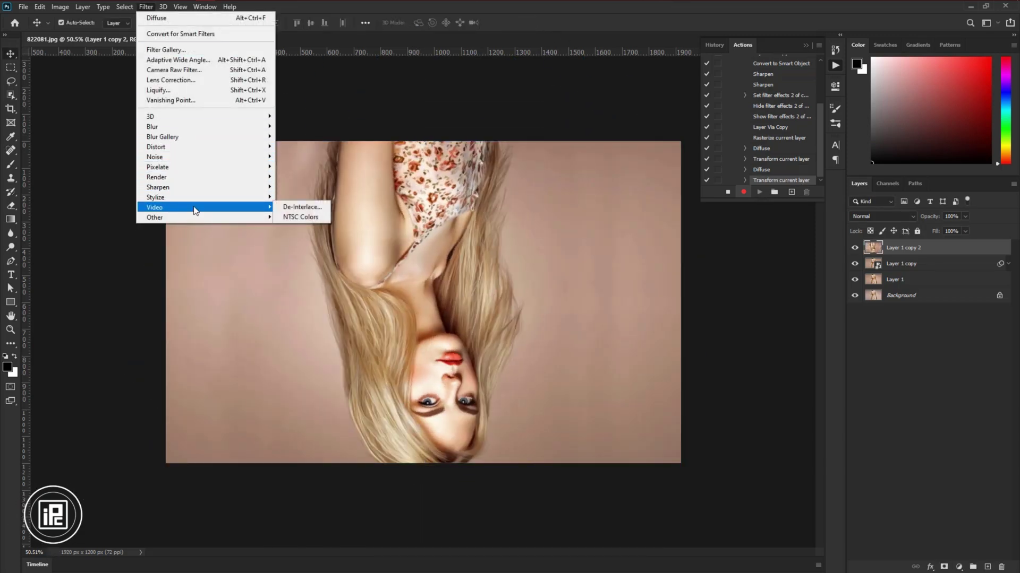
pyautogui.moveTo(202, 198)
pyautogui.click(297, 197)
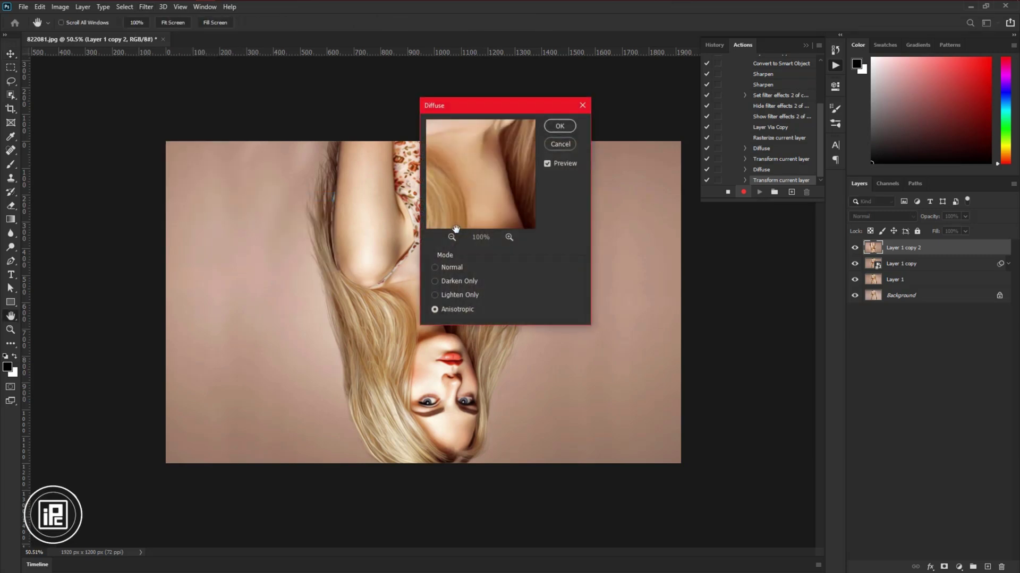
pyautogui.click(560, 126)
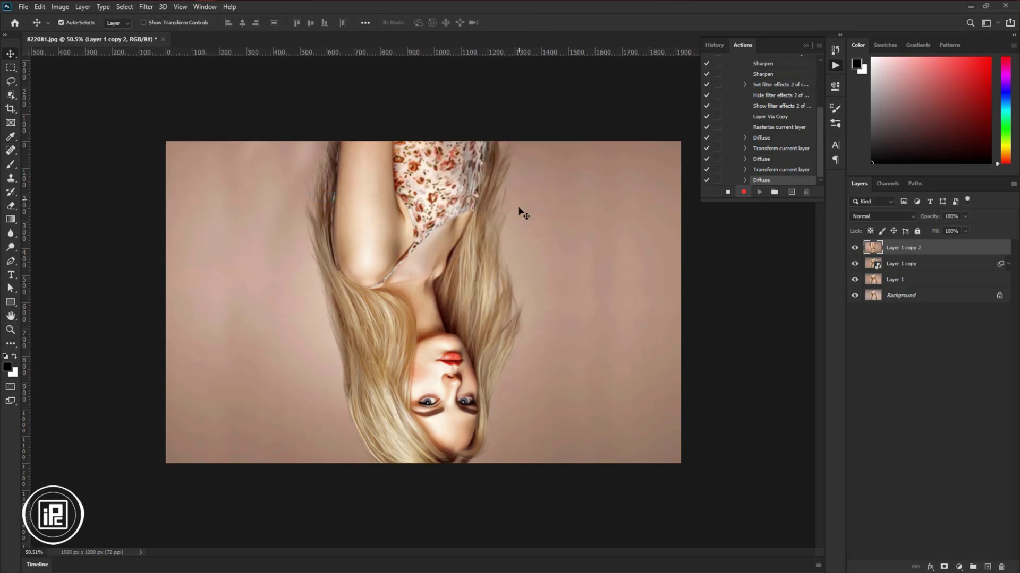
# Step: Rotate Layer 1 copy 2 by 180° to bring the portrait back upright
pyautogui.press('ctrl')
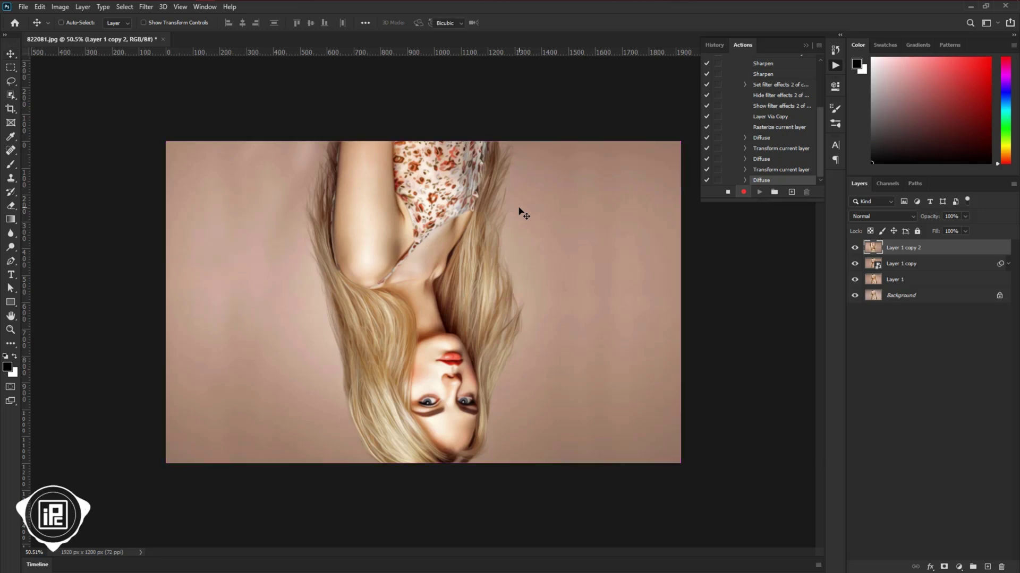
pyautogui.hotkey('ctrl', 't')
pyautogui.moveTo(707, 291); pyautogui.dragTo(37, 263)
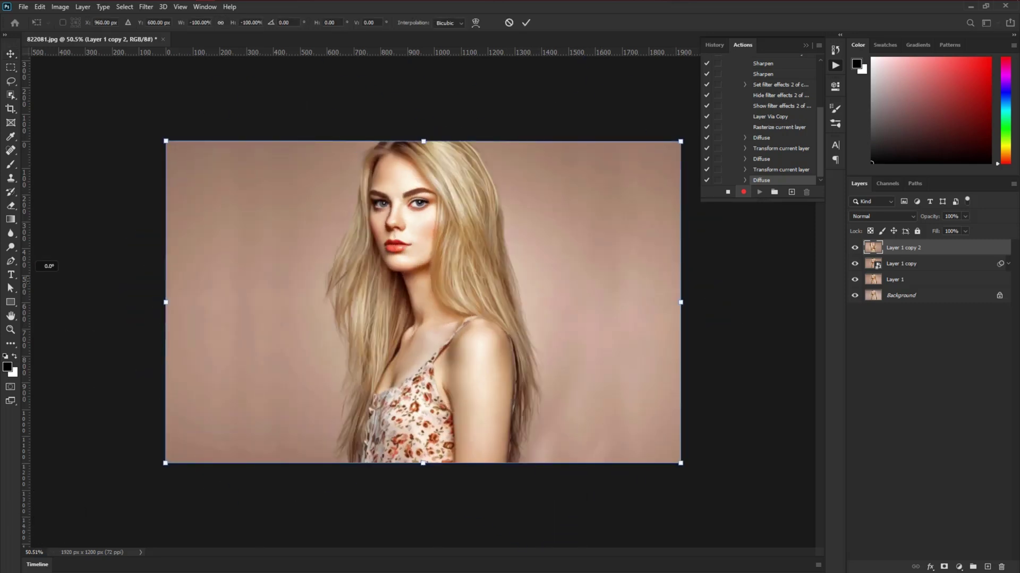
pyautogui.click(526, 22)
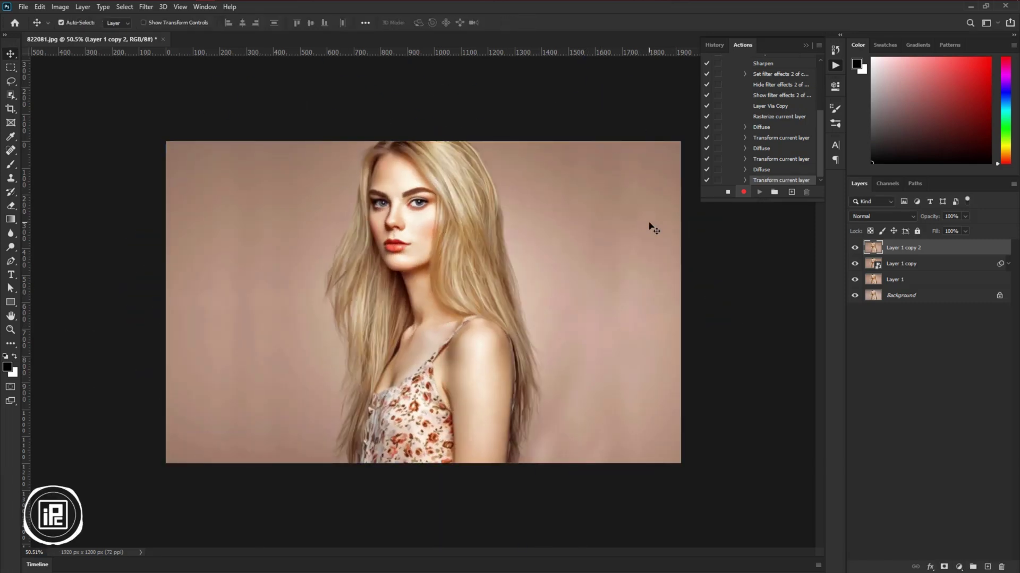
# Step: Duplicate Layer 1 copy 2 and apply Unsharp Mask to the duplicate with amount 100%, radius 1.4 pixels and threshold 1
pyautogui.scroll(2, 774, 129)
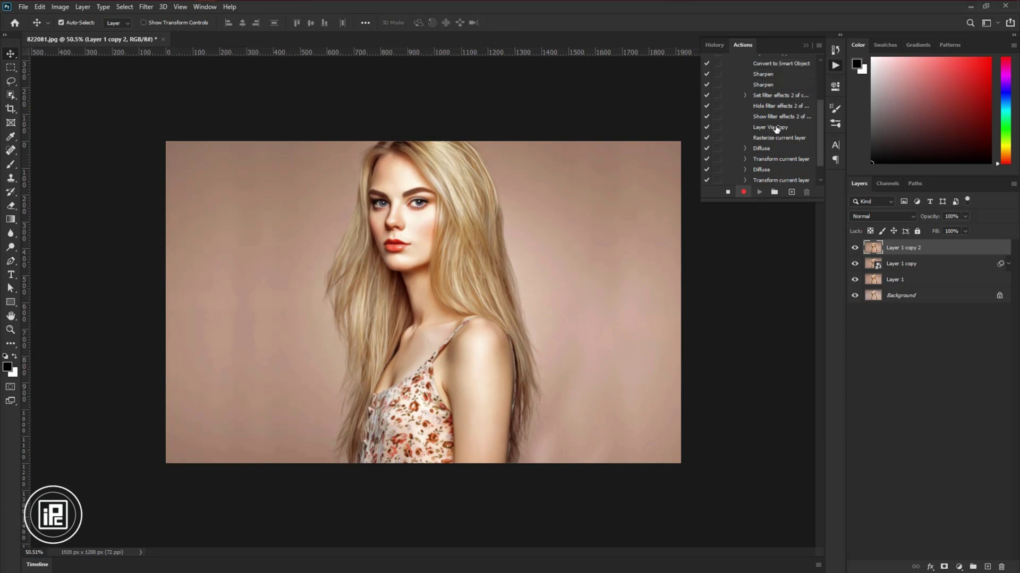
pyautogui.scroll(-2, 776, 124)
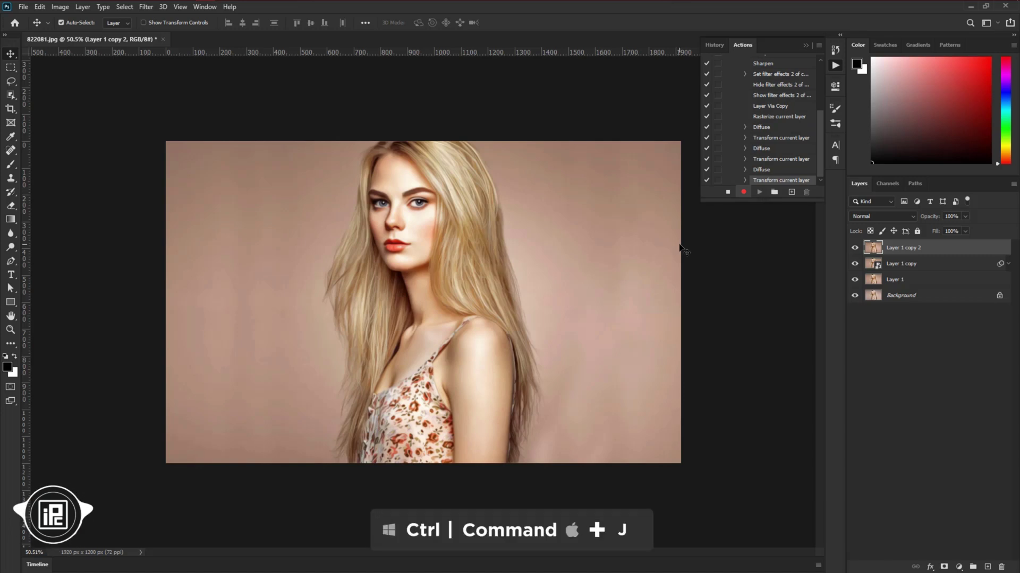
pyautogui.press('ctrl')
pyautogui.hotkey('ctrl', 'j')
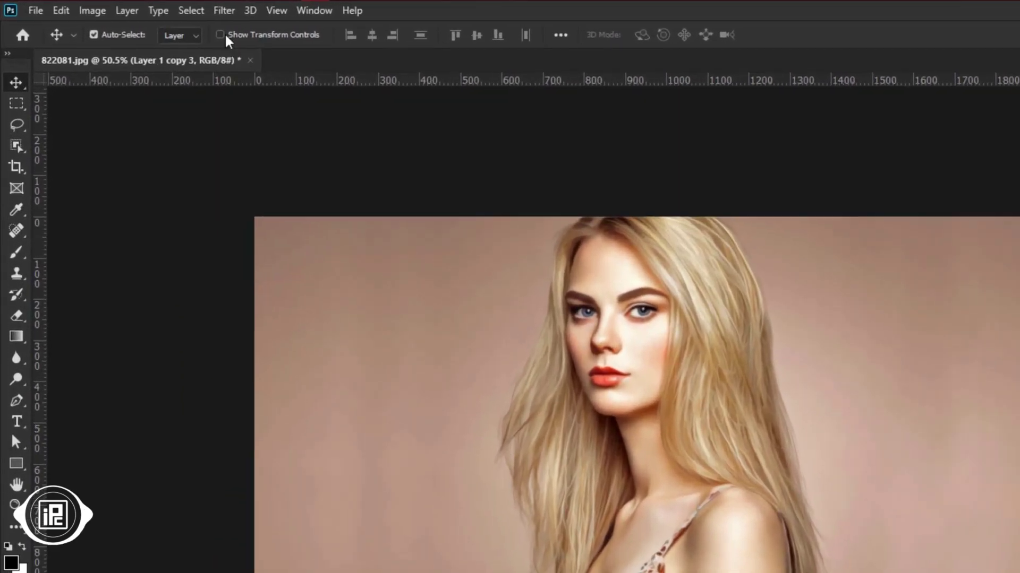
pyautogui.click(159, 8)
pyautogui.moveTo(295, 304)
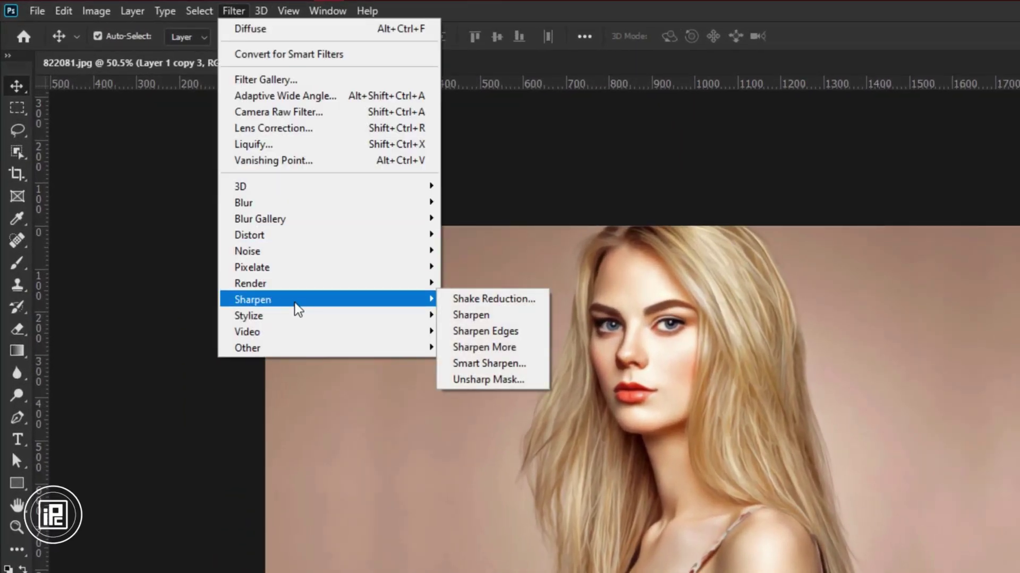
pyautogui.click(486, 381)
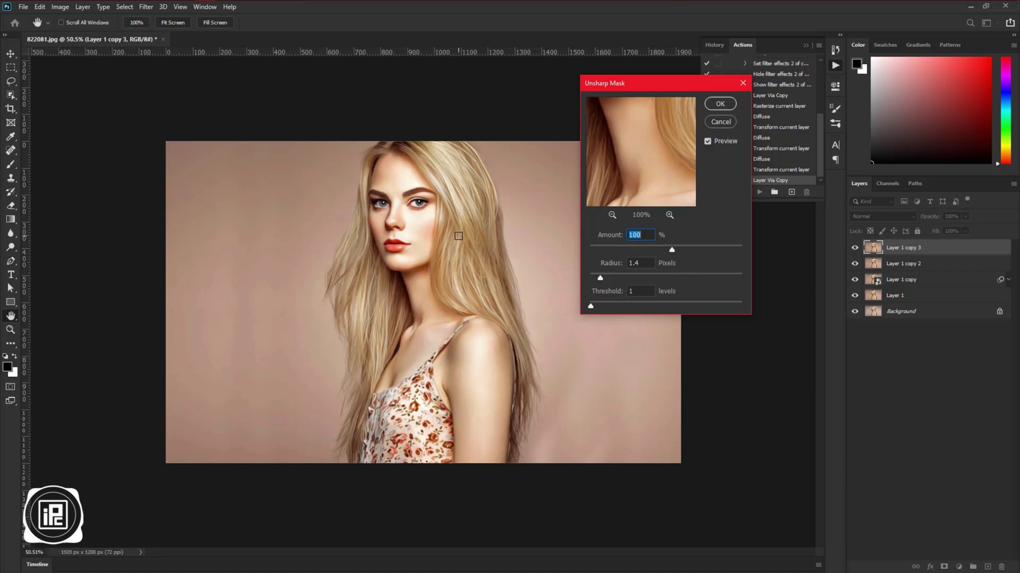
pyautogui.hotkey('ctrl', '+')
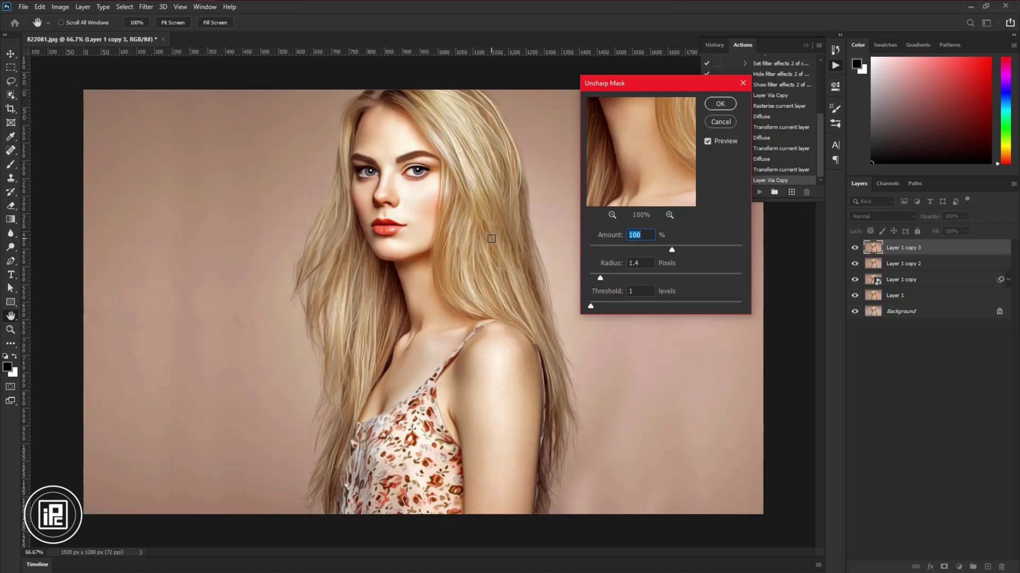
pyautogui.click(720, 104)
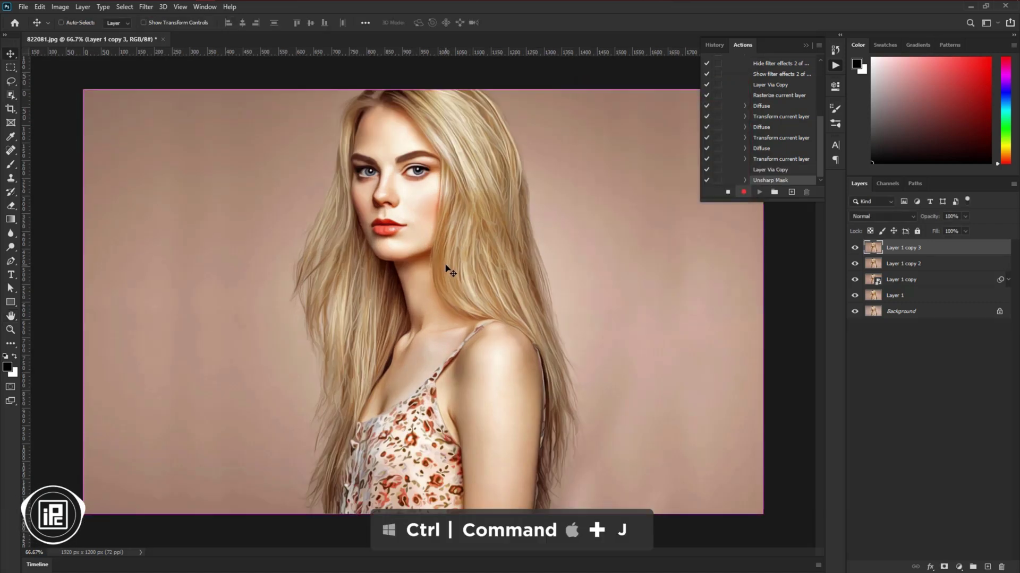
# Step: Duplicate Layer 1 copy 3 and apply the High Pass filter to the duplicate with a radius of 0.9 pixels
pyautogui.hotkey('ctrl', 'j')
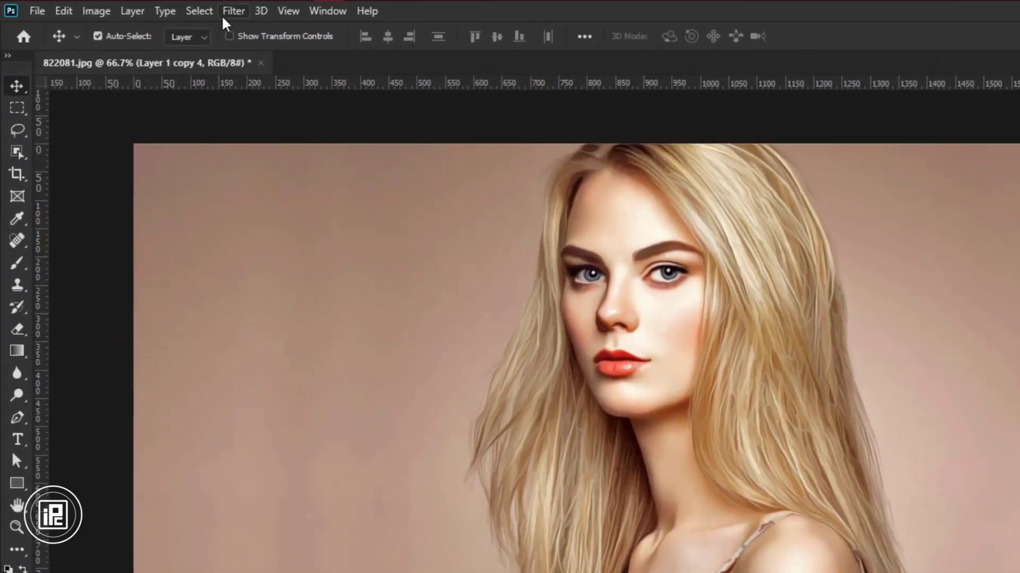
pyautogui.click(142, 8)
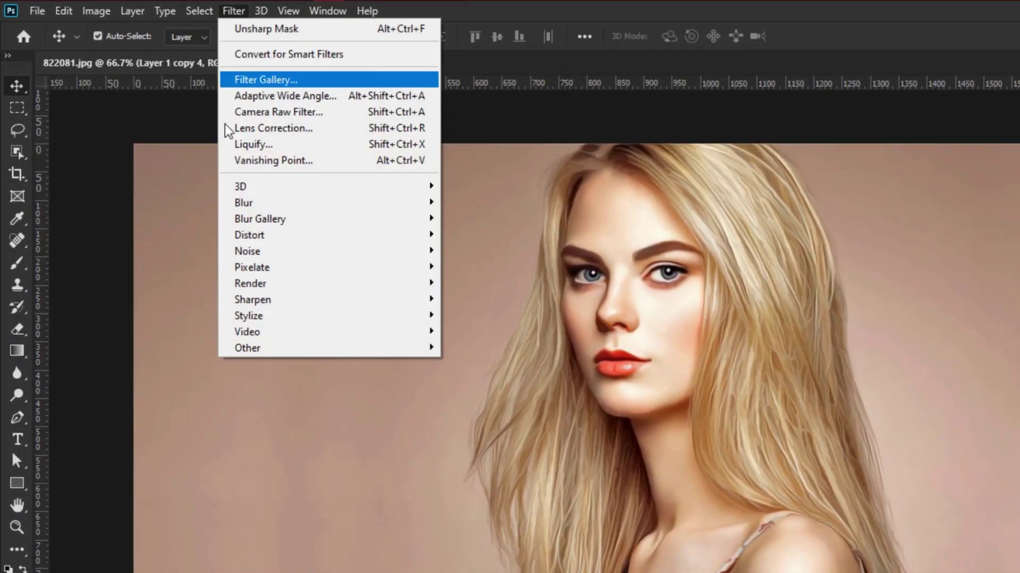
pyautogui.moveTo(274, 351)
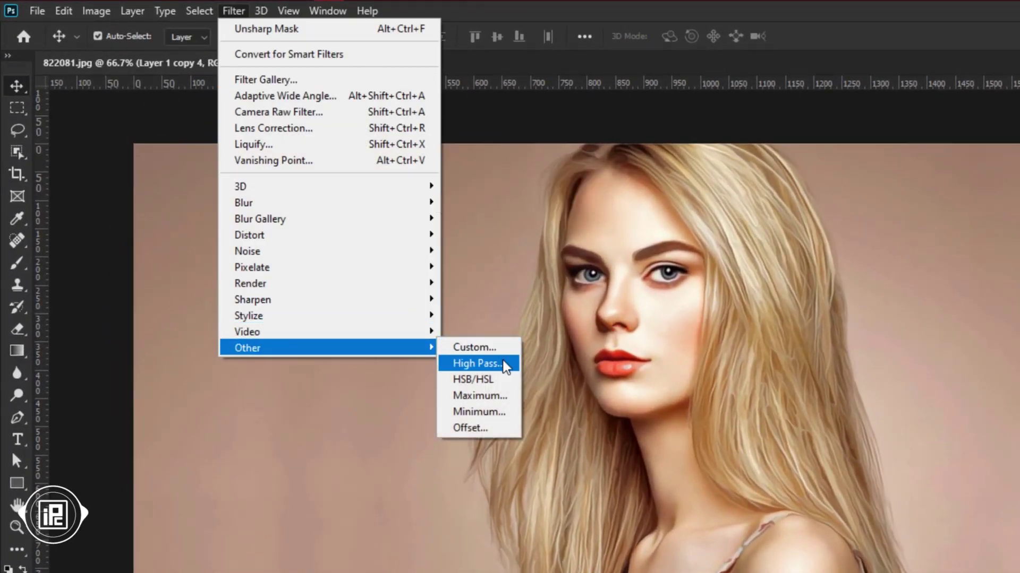
pyautogui.click(505, 359)
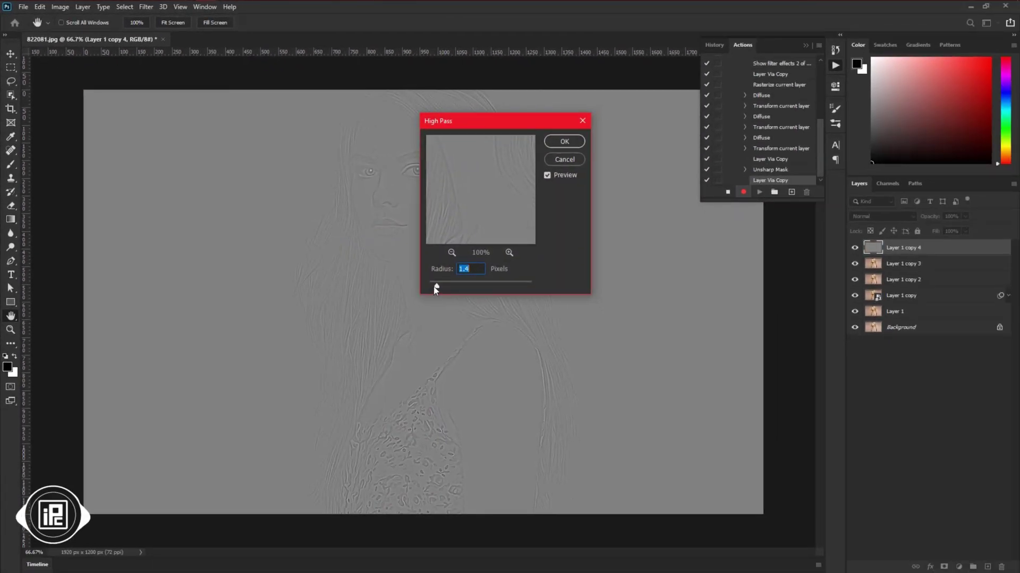
pyautogui.moveTo(434, 287); pyautogui.dragTo(434, 286)
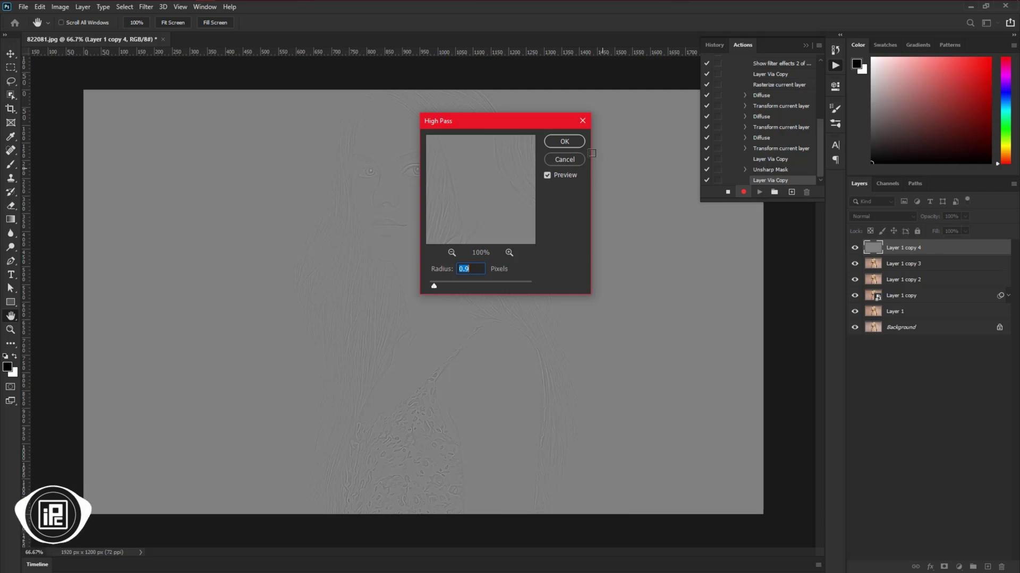
pyautogui.click(563, 141)
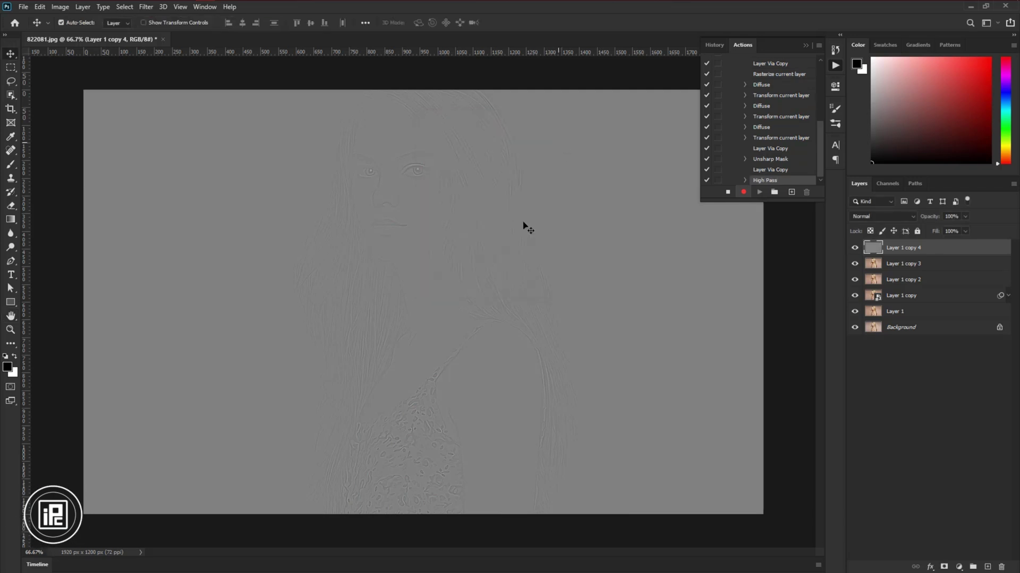
# Step: Set the blend mode of the high-pass layer, Layer 1 copy 4, to Overlay
pyautogui.click(879, 217)
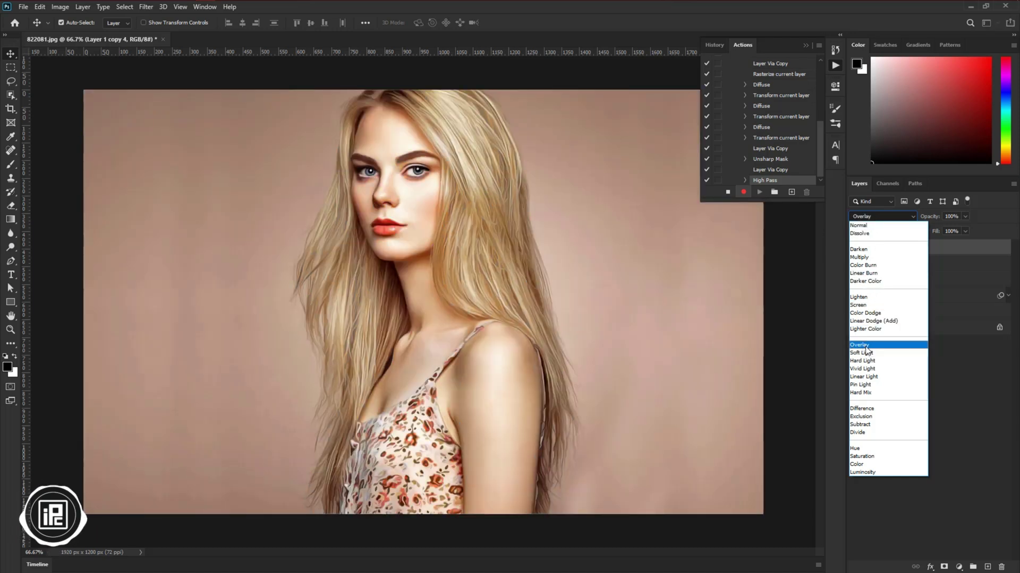
pyautogui.click(865, 346)
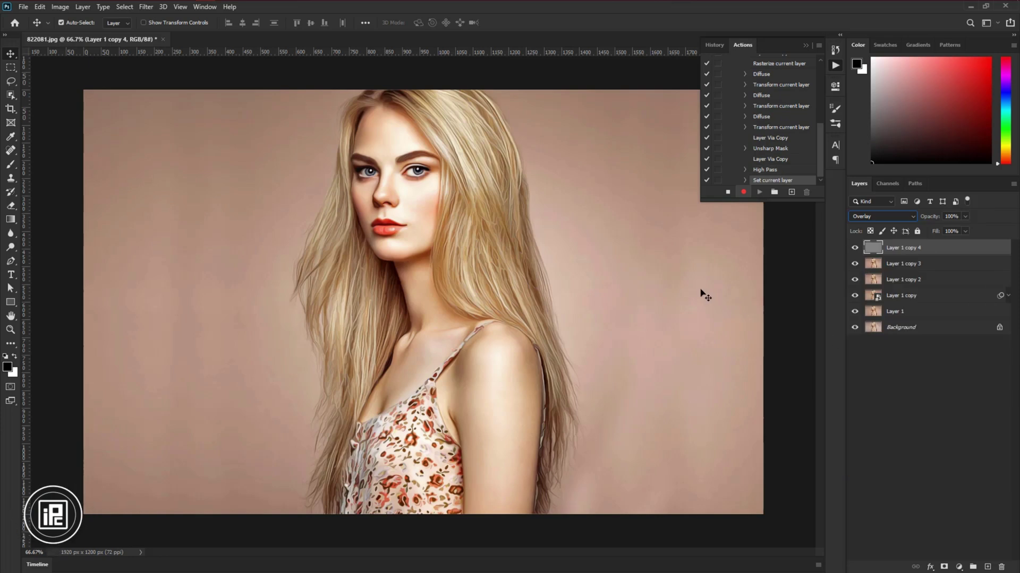
# Step: Stamp all visible layers into a new top layer and apply Gaussian Blur, raising its radius by one increment
pyautogui.hotkey('ctrl', 'alt', 'shift', 'e')
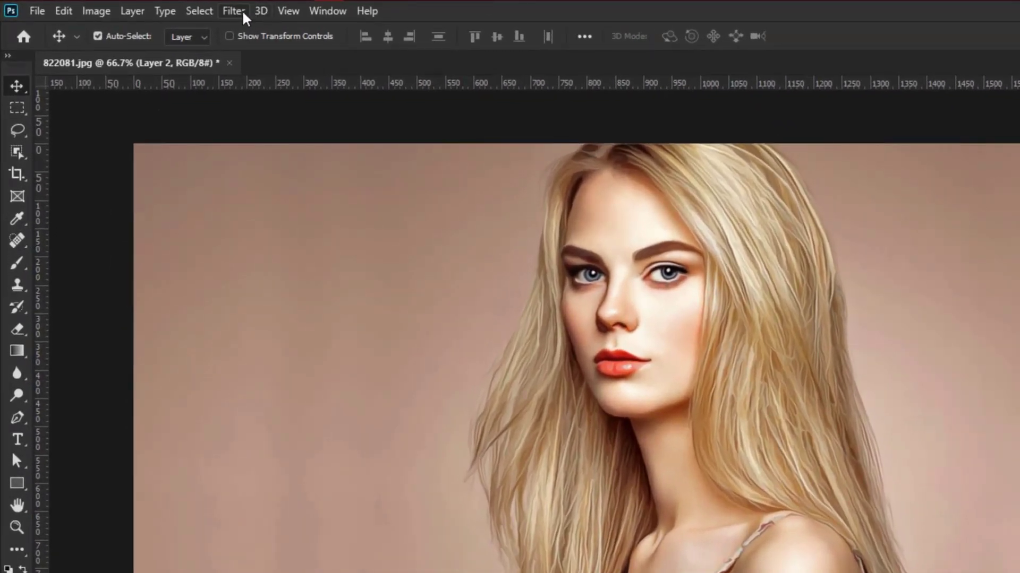
pyautogui.click(242, 12)
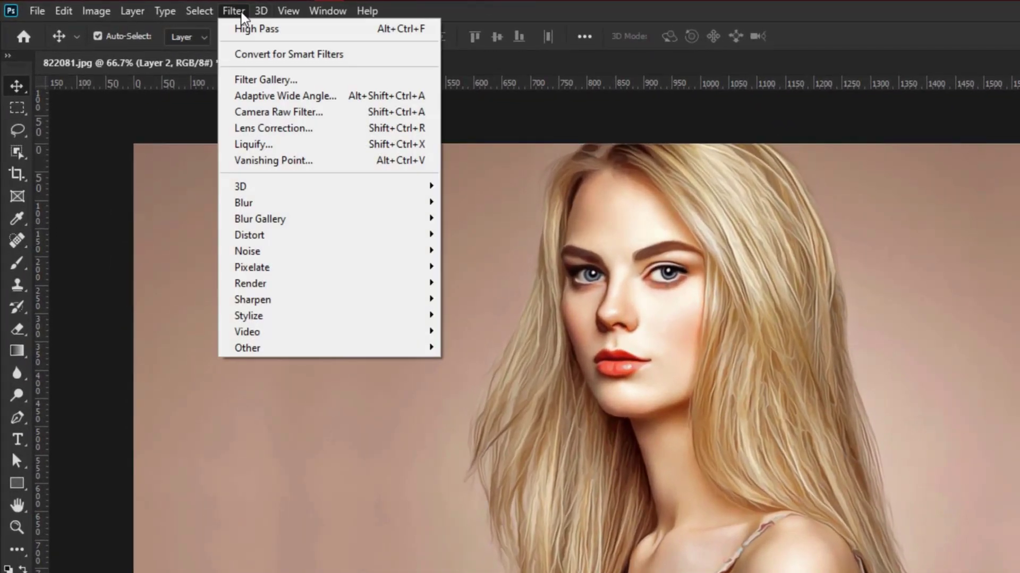
pyautogui.moveTo(314, 201)
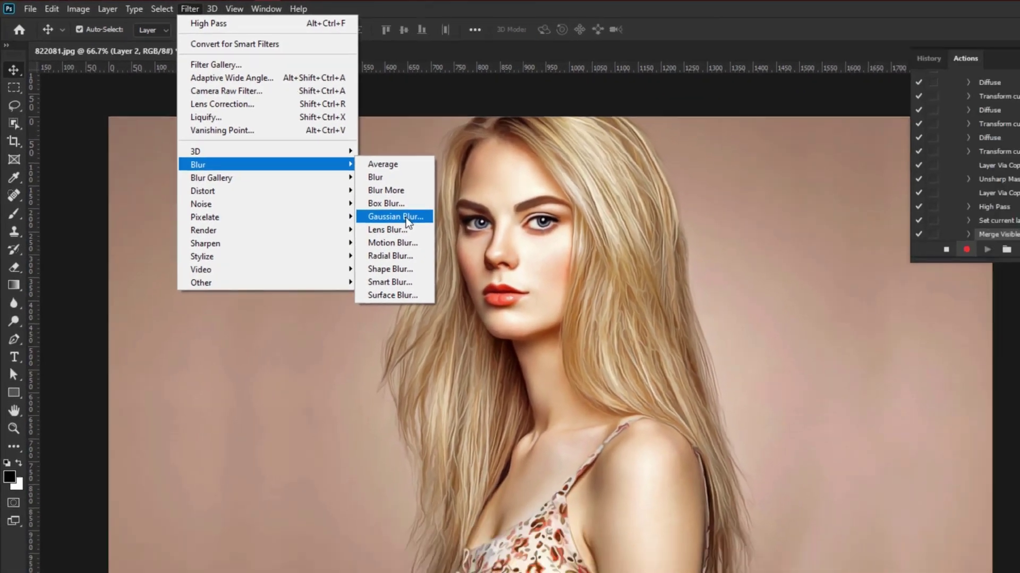
pyautogui.click(406, 218)
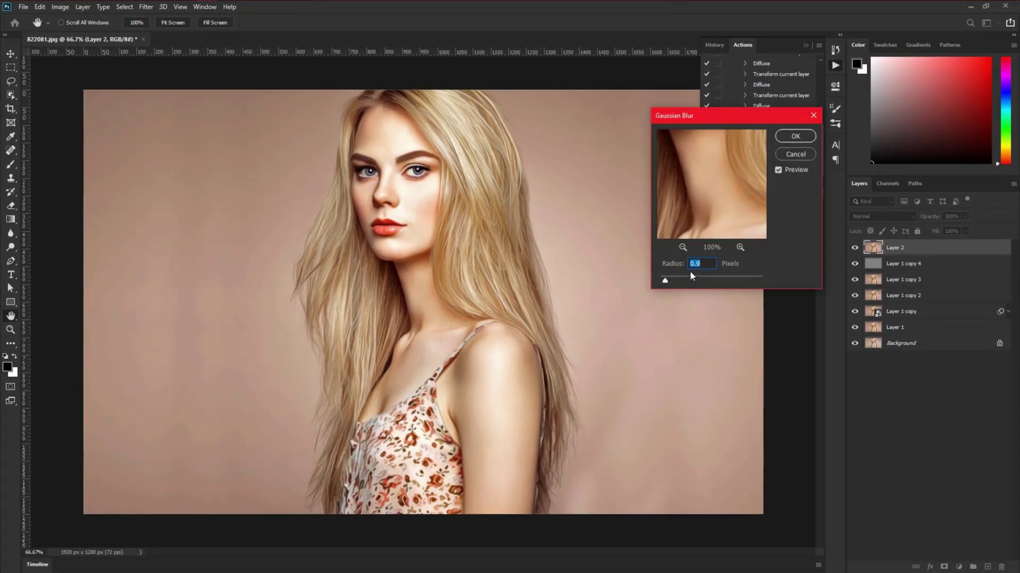
pyautogui.press('Up')
pyautogui.click(791, 137)
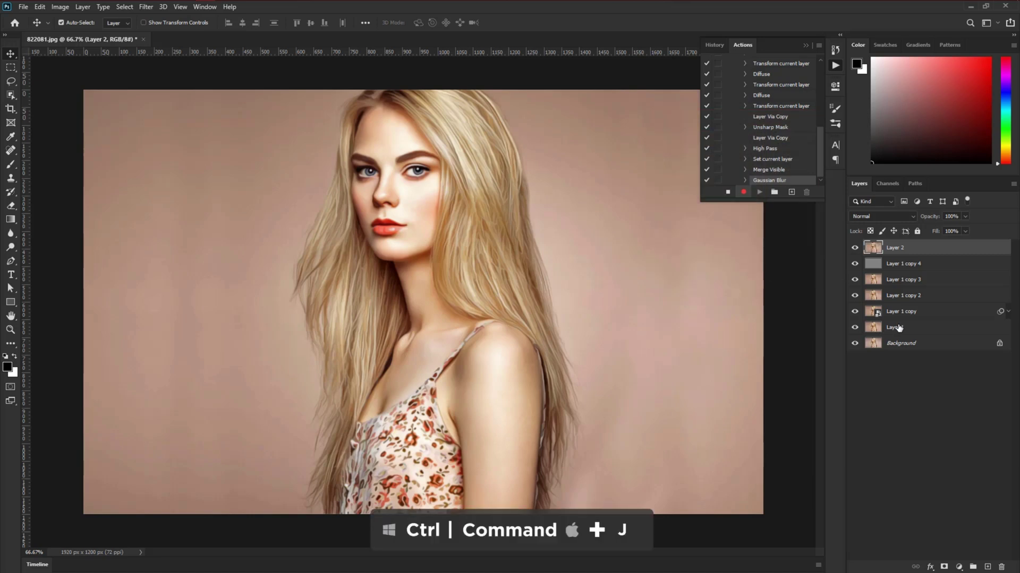
# Step: Duplicate Layer 2 and apply the High Pass filter to the duplicate with a slightly increased radius
pyautogui.press('ctrl')
pyautogui.hotkey('ctrl', 'j')
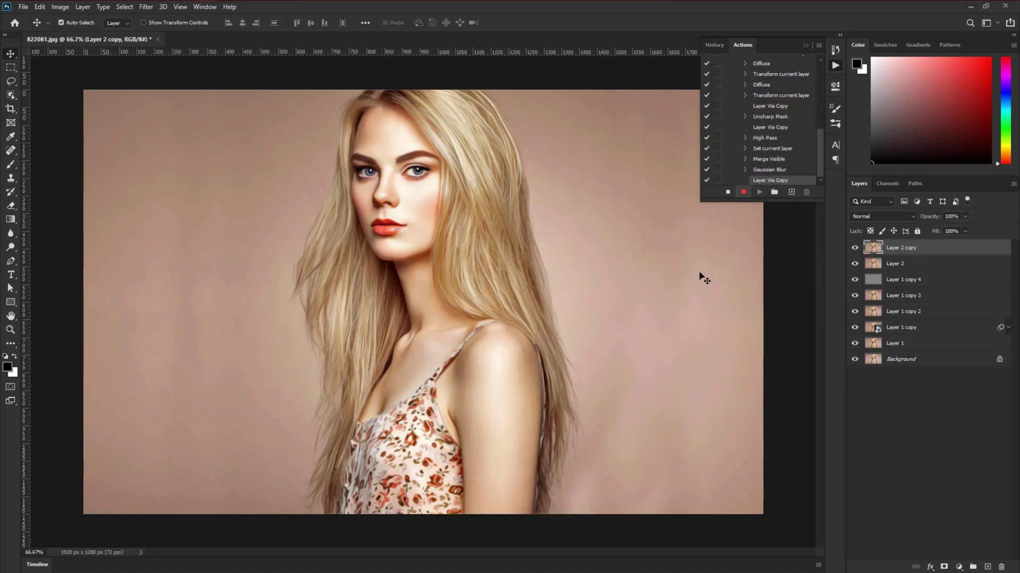
pyautogui.click(154, 7)
pyautogui.moveTo(190, 215)
pyautogui.click(299, 227)
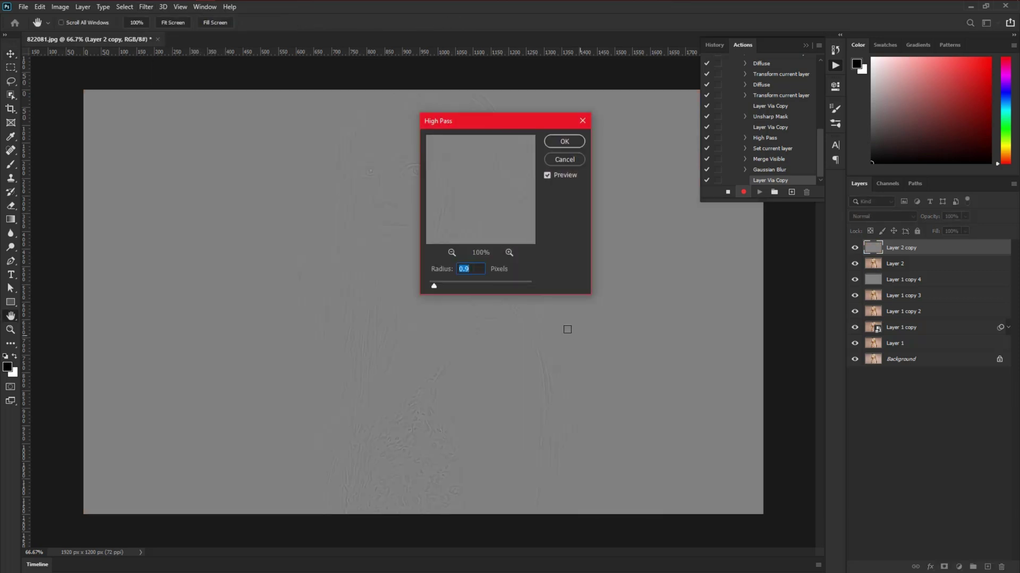
pyautogui.moveTo(433, 287); pyautogui.dragTo(436, 288)
pyautogui.moveTo(477, 124); pyautogui.dragTo(624, 129)
pyautogui.click(727, 142)
# Step: Set the blend mode of the high-pass layer, Layer 2 copy, to Soft Light
pyautogui.click(874, 218)
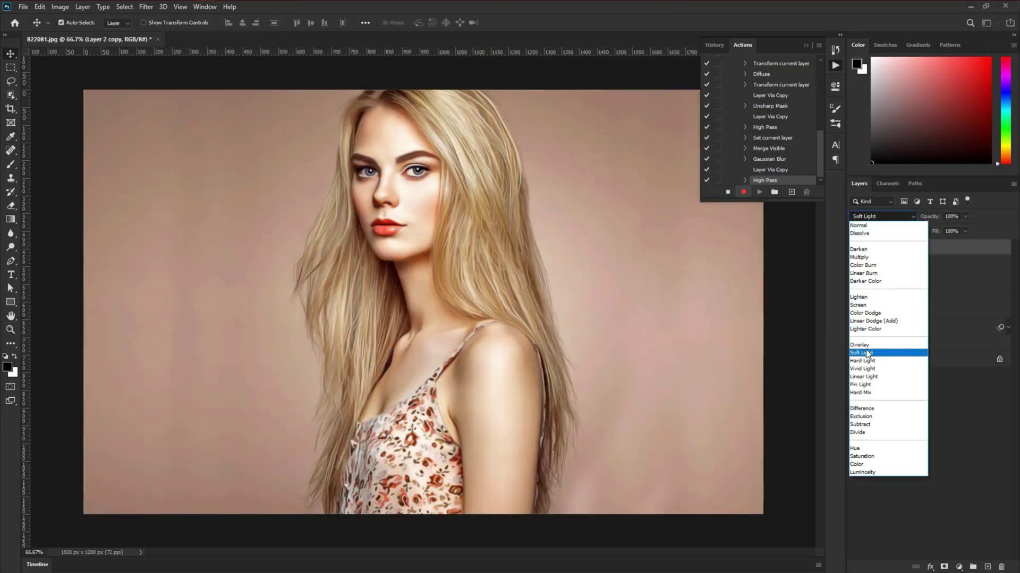
pyautogui.click(866, 352)
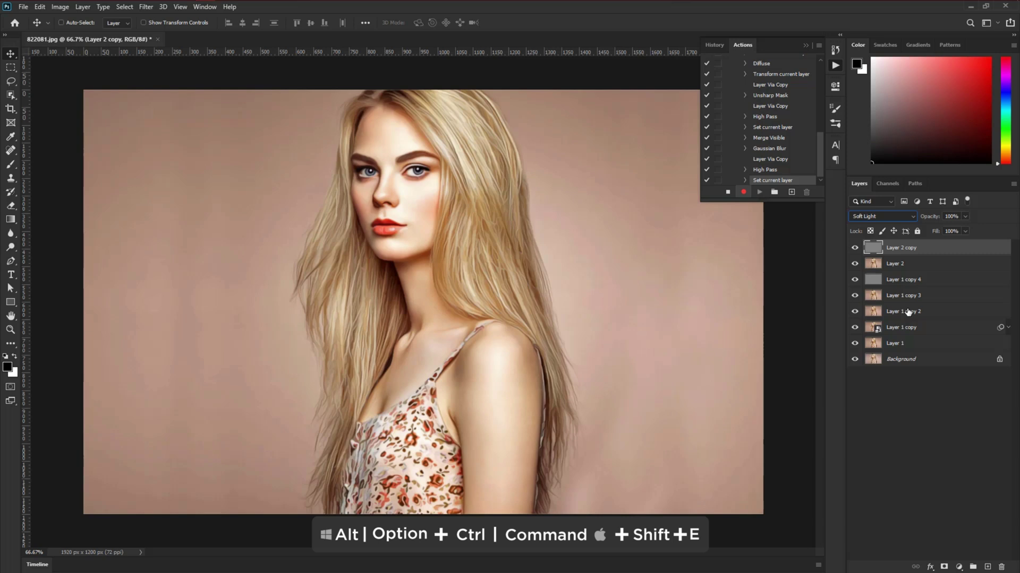
# Step: Stamp all visible layers into a new top layer and add a Selective Color adjustment layer above it
pyautogui.hotkey('ctrl', 'alt', 'shift', 'e')
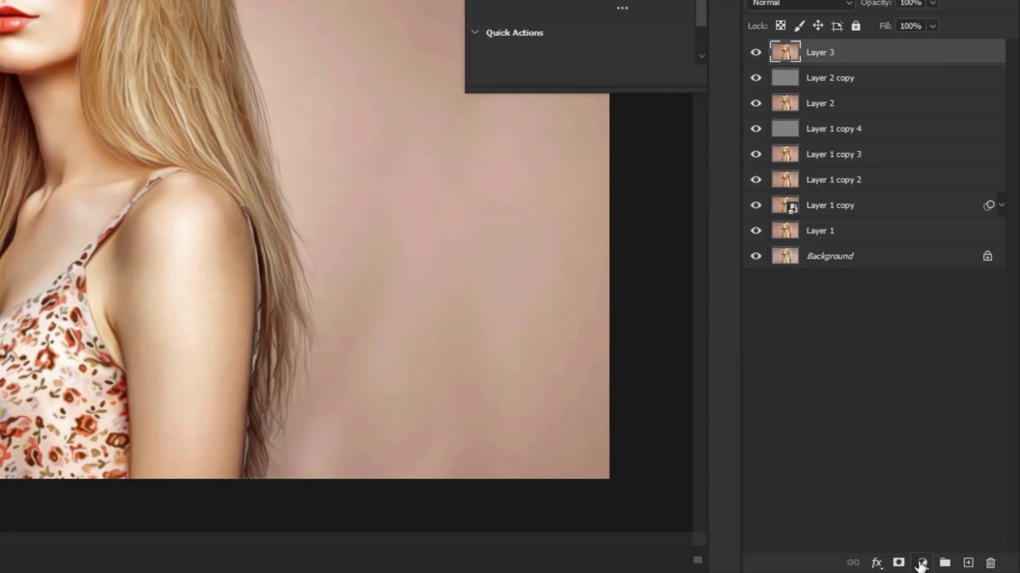
pyautogui.click(922, 564)
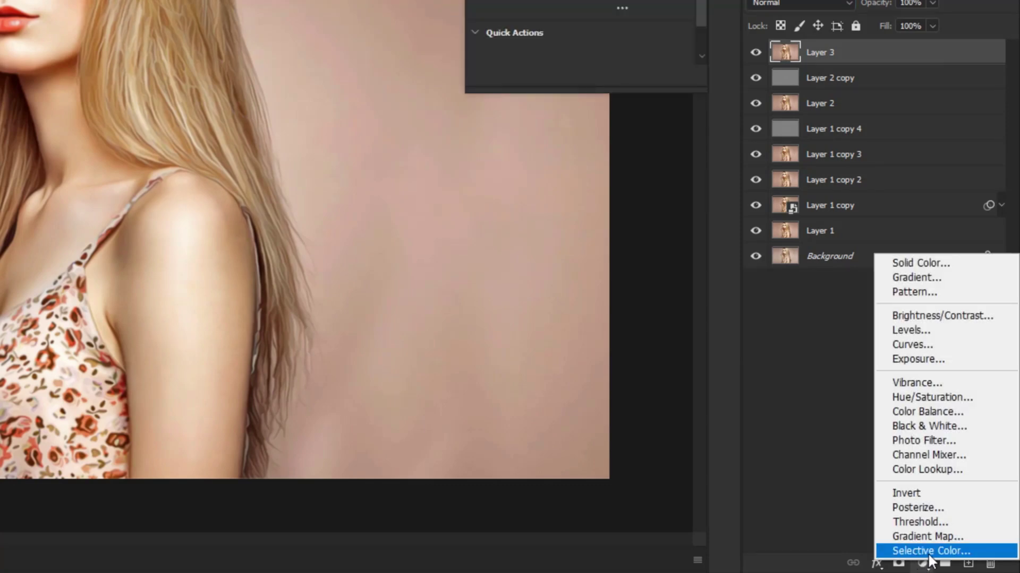
pyautogui.click(930, 551)
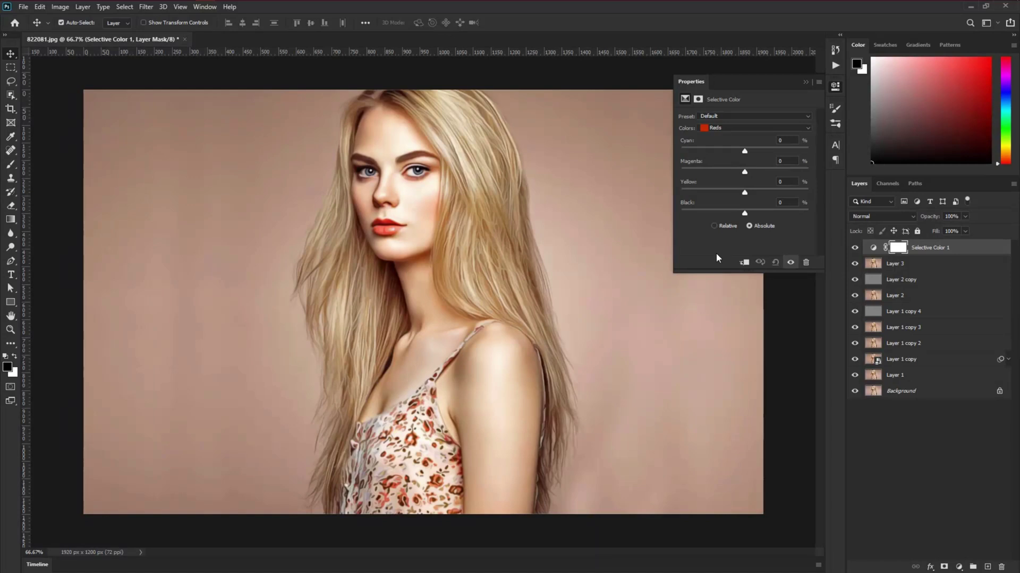
# Step: Adjust the Reds in the Selective Color layer to cyan -9%, yellow +6% and black -12%
pyautogui.moveTo(743, 153); pyautogui.dragTo(739, 155)
pyautogui.moveTo(745, 194); pyautogui.dragTo(738, 220)
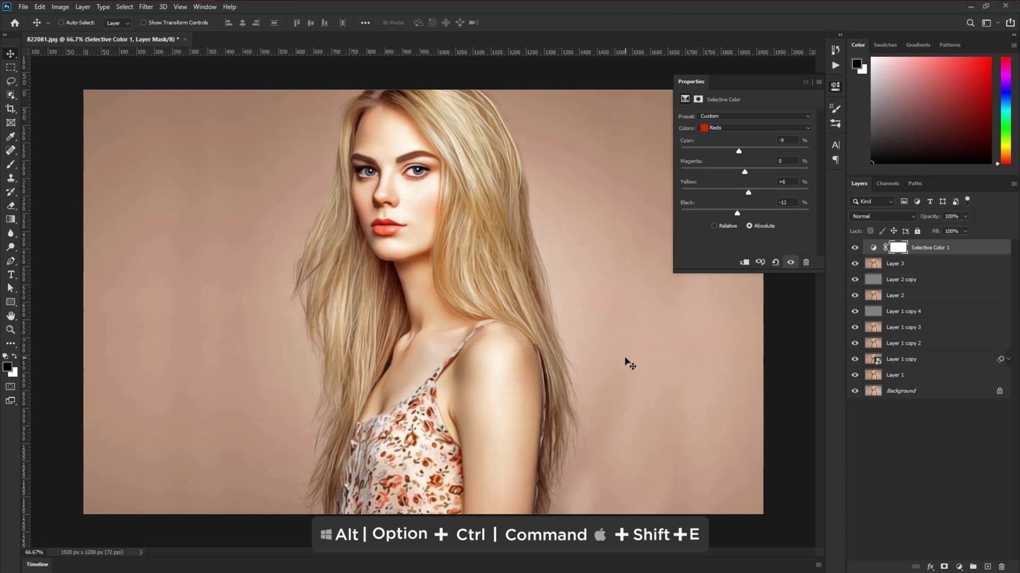
# Step: Stamp visible layers into a new layer and apply Reduce Noise with strength 6, preserve details 0%, reduce color noise 6% and sharpen details 5%
pyautogui.hotkey('ctrl', 'alt', 'shift', 'e')
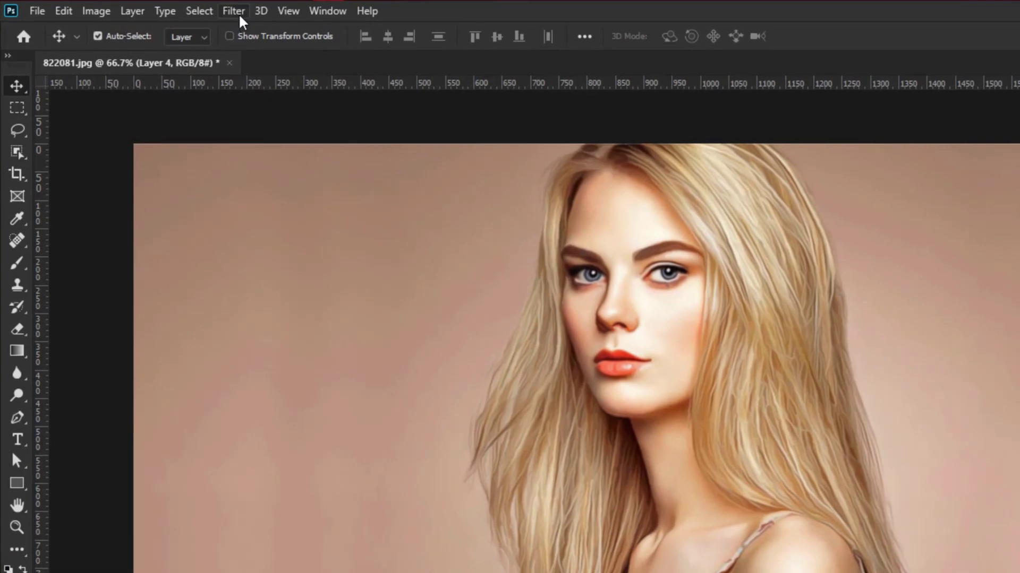
pyautogui.click(197, 10)
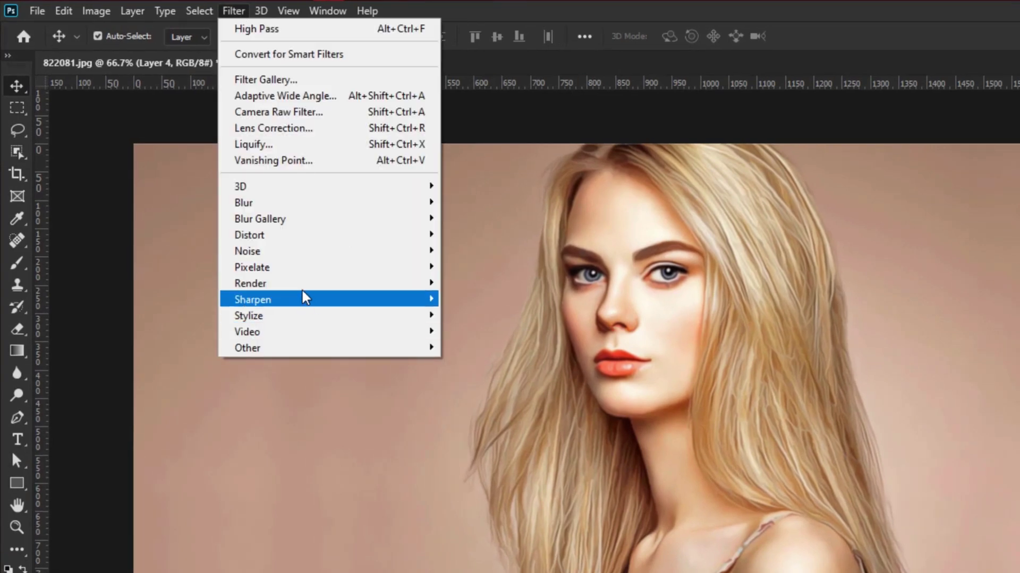
pyautogui.moveTo(277, 255)
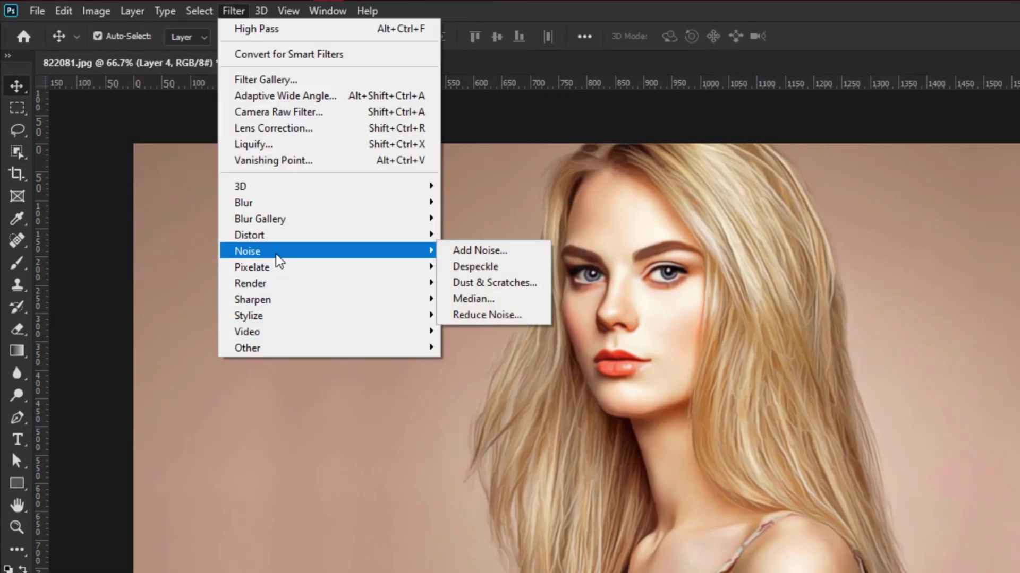
pyautogui.click(506, 314)
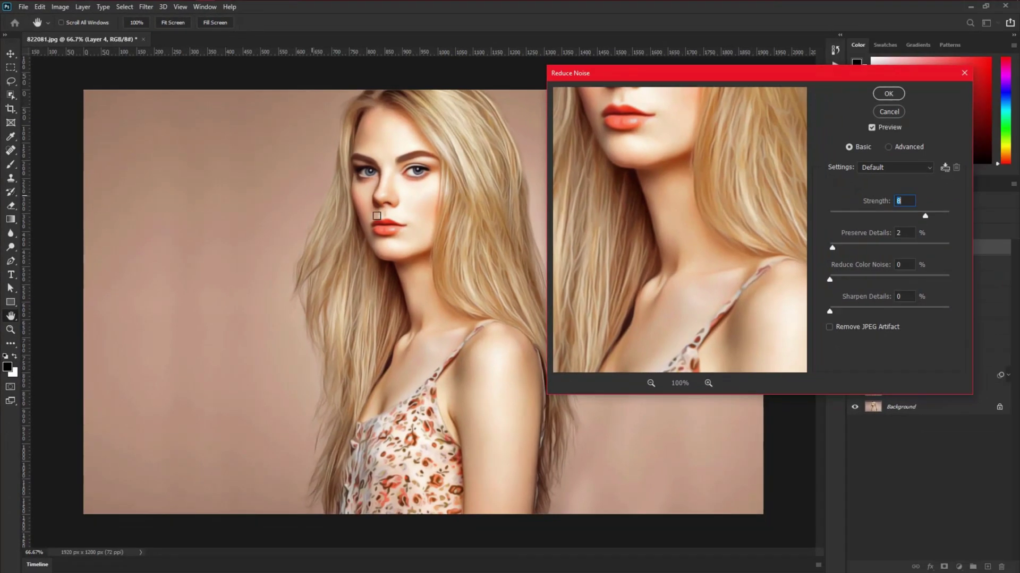
pyautogui.moveTo(924, 218); pyautogui.dragTo(904, 219)
pyautogui.moveTo(832, 248); pyautogui.dragTo(836, 312)
pyautogui.moveTo(687, 172); pyautogui.dragTo(688, 251)
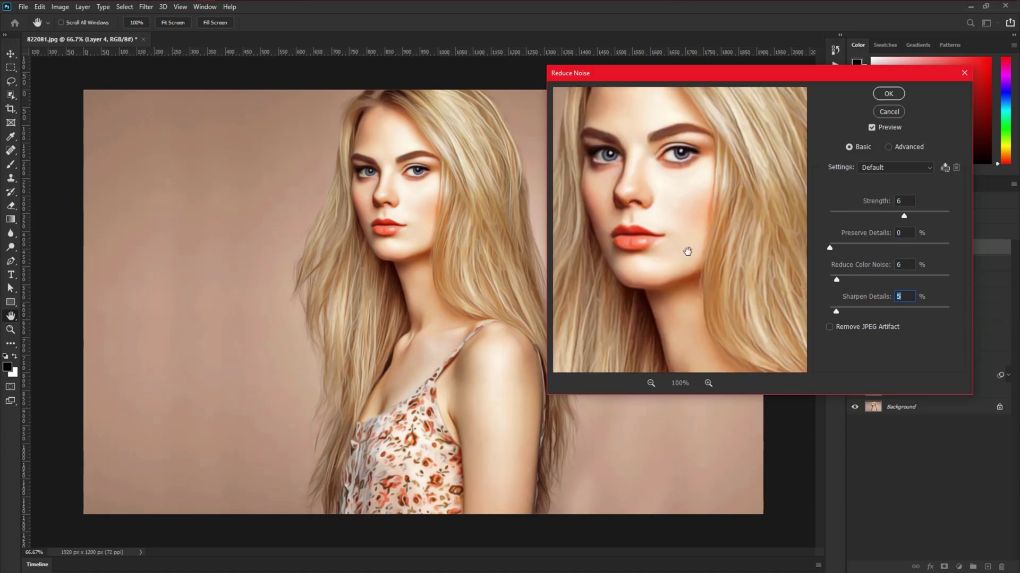
pyautogui.click(887, 93)
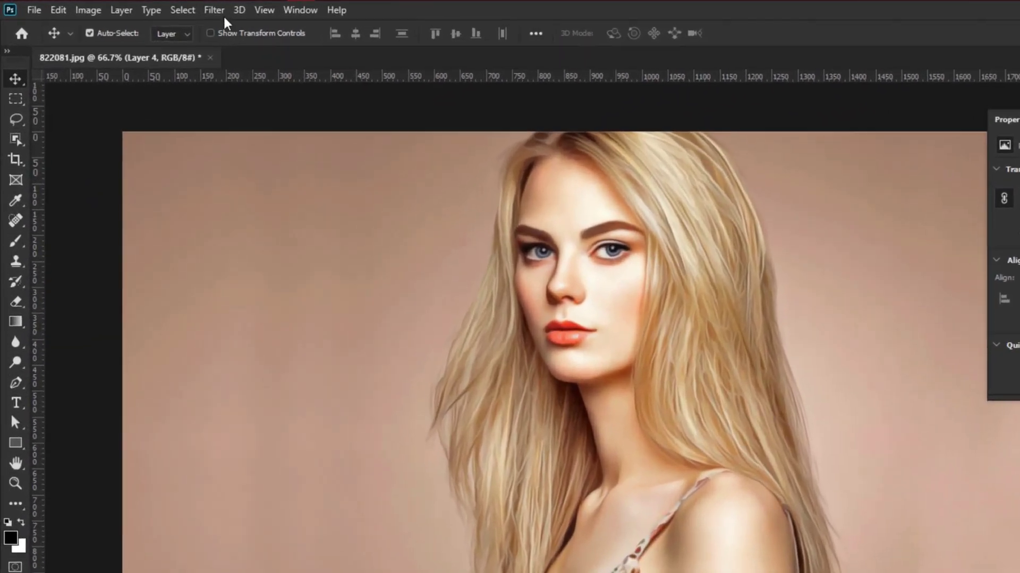
# Step: Apply the Filter Gallery to Layer 4, replacing Film Grain with Accented Edges at edge width 4, edge brightness 26 and smoothness 1, keeping Paint Daubs
pyautogui.click(151, 7)
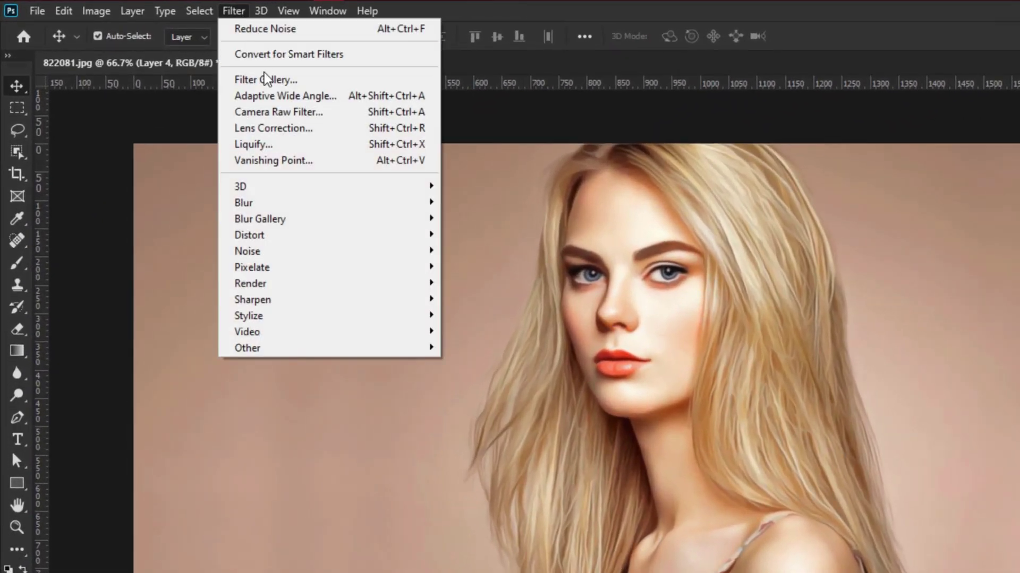
pyautogui.click(296, 85)
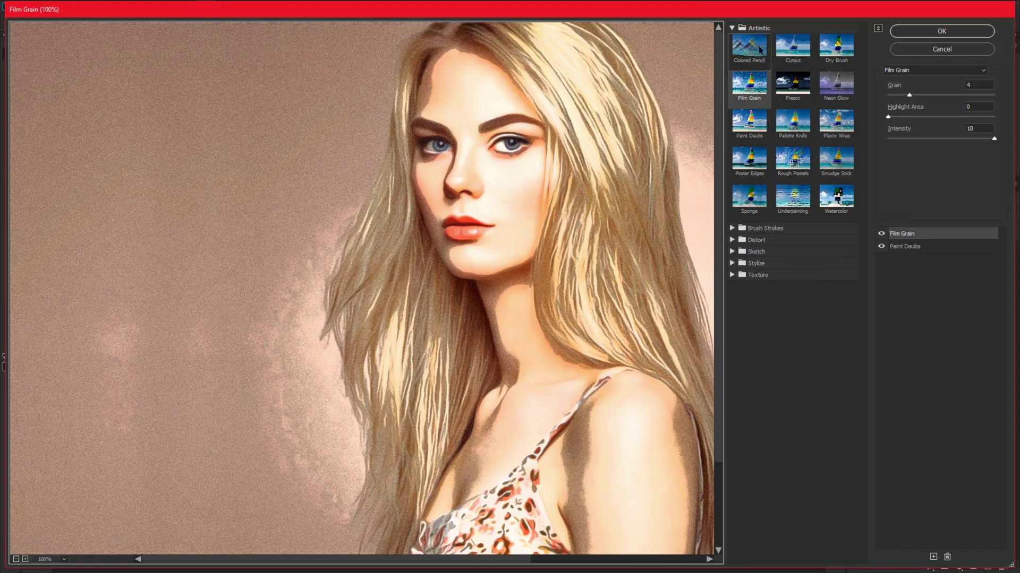
pyautogui.click(732, 28)
pyautogui.click(732, 40)
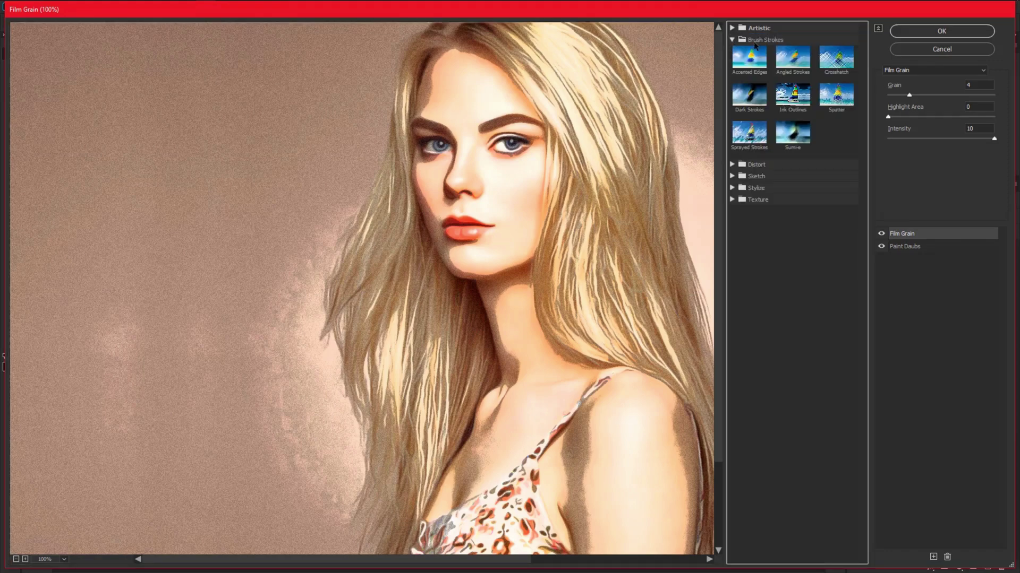
pyautogui.click(754, 69)
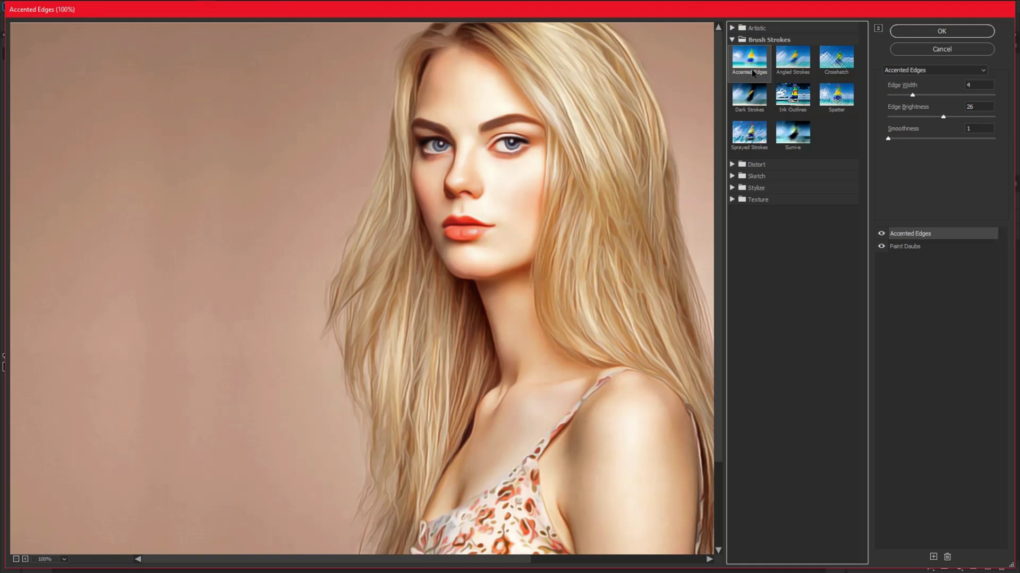
pyautogui.moveTo(559, 295); pyautogui.dragTo(492, 296)
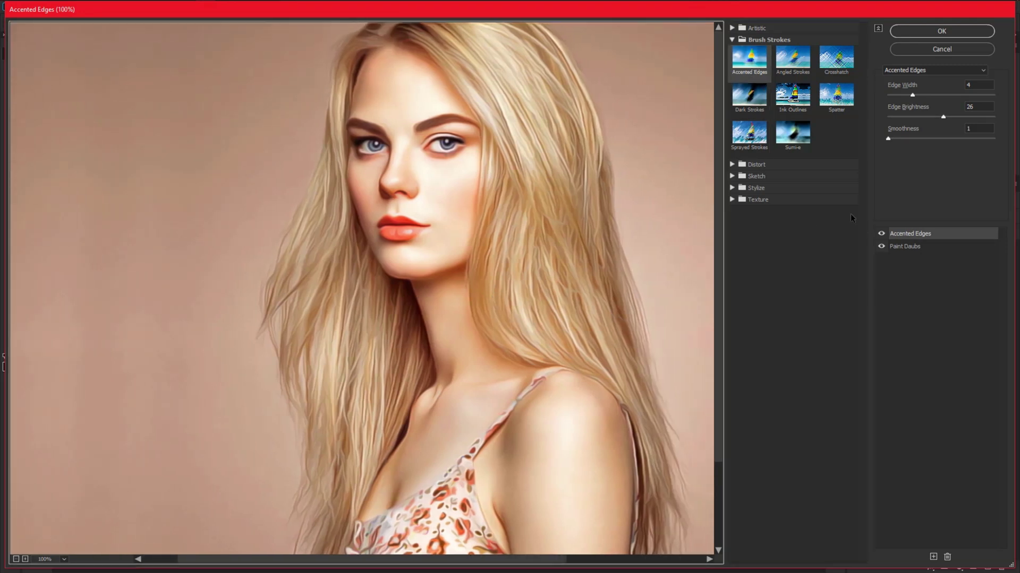
pyautogui.click(937, 33)
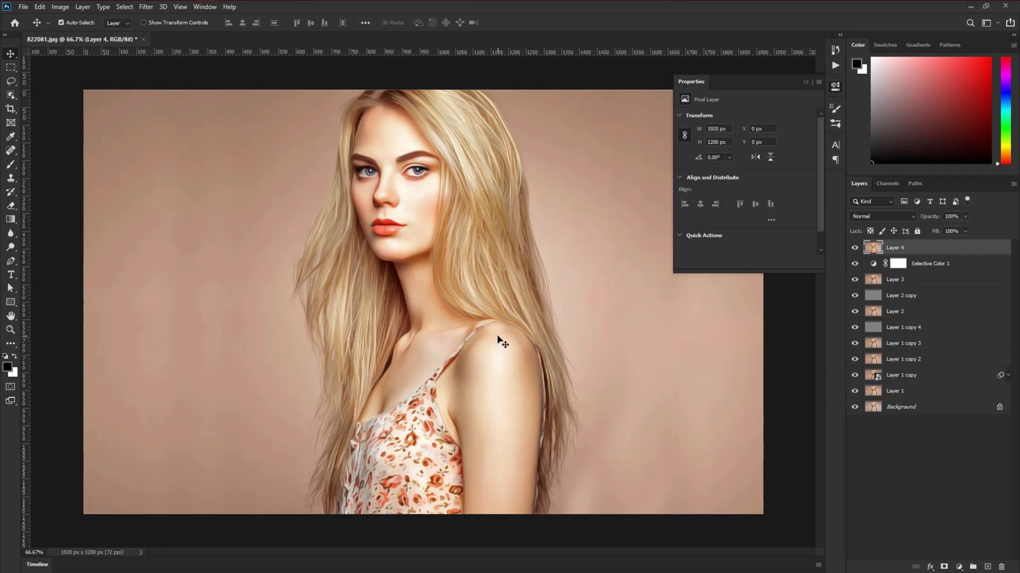
# Step: Apply Reduce Noise to Layer 4 again with strength 8, preserve details 2%, reduce color noise 0% and sharpen details 0%
pyautogui.click(147, 10)
pyautogui.moveTo(194, 158)
pyautogui.click(304, 197)
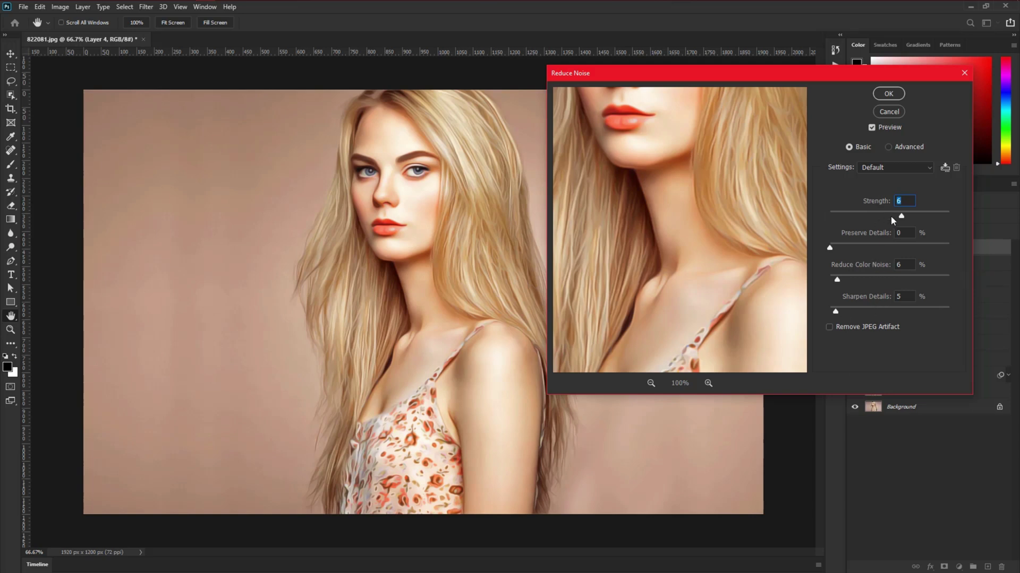
pyautogui.moveTo(672, 155); pyautogui.dragTo(667, 257)
pyautogui.click(832, 249)
pyautogui.moveTo(832, 249); pyautogui.dragTo(829, 313)
pyautogui.moveTo(721, 244); pyautogui.dragTo(690, 266)
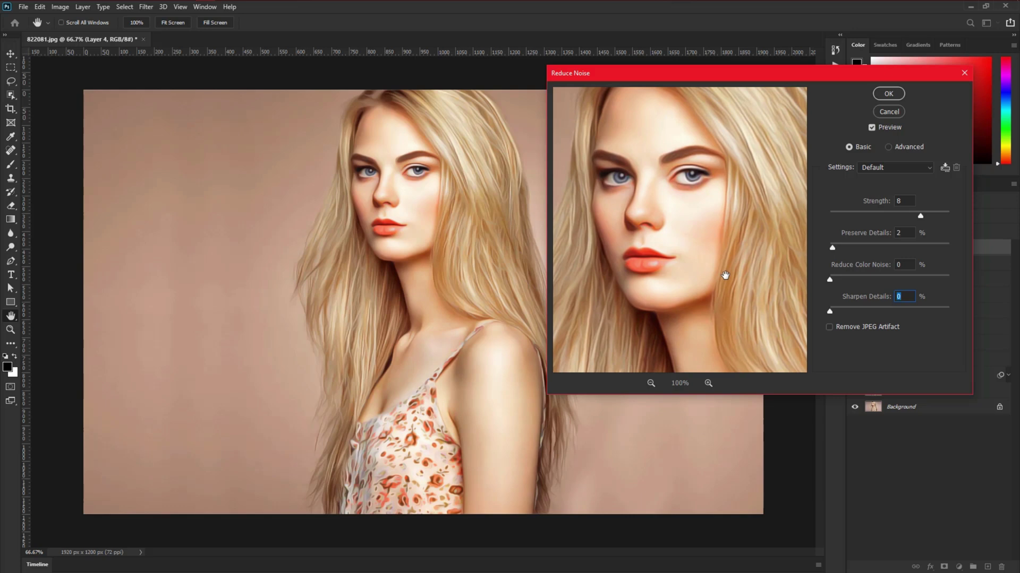
pyautogui.click(892, 94)
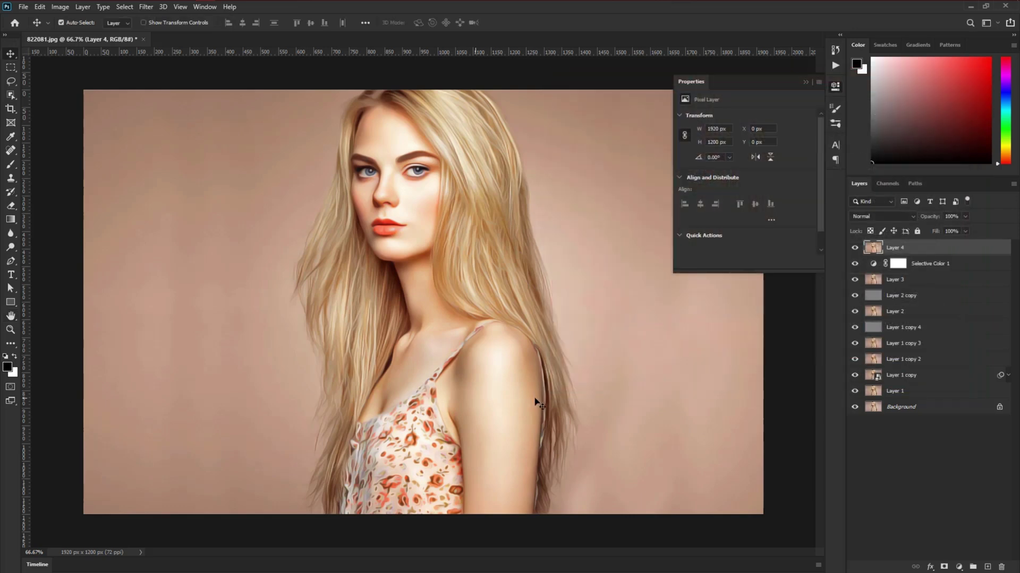
# Step: Stop recording the action and collapse the Soft oil painting step list
pyautogui.click(835, 66)
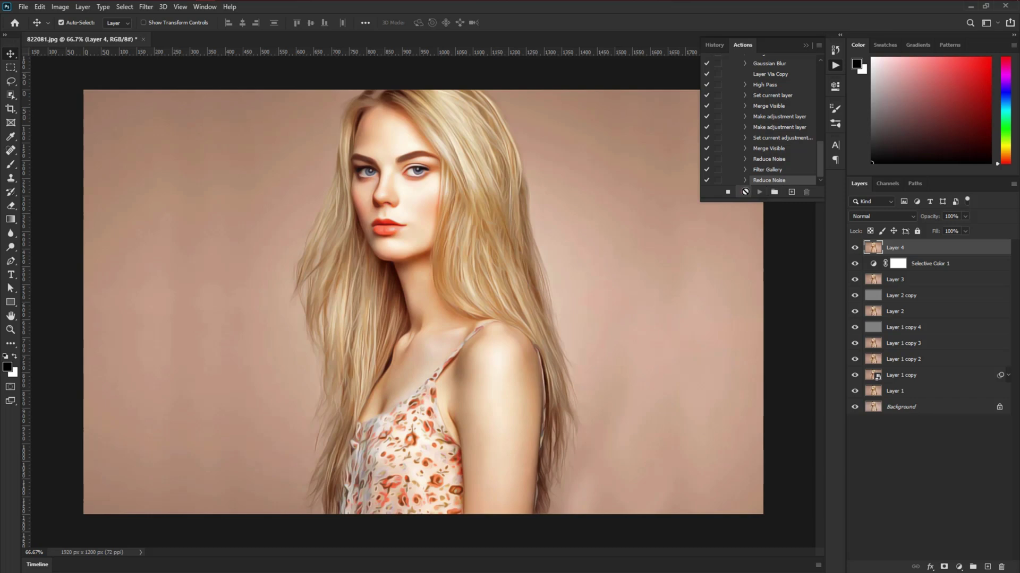
pyautogui.click(726, 193)
pyautogui.scroll(3, 762, 151)
pyautogui.scroll(5, 762, 152)
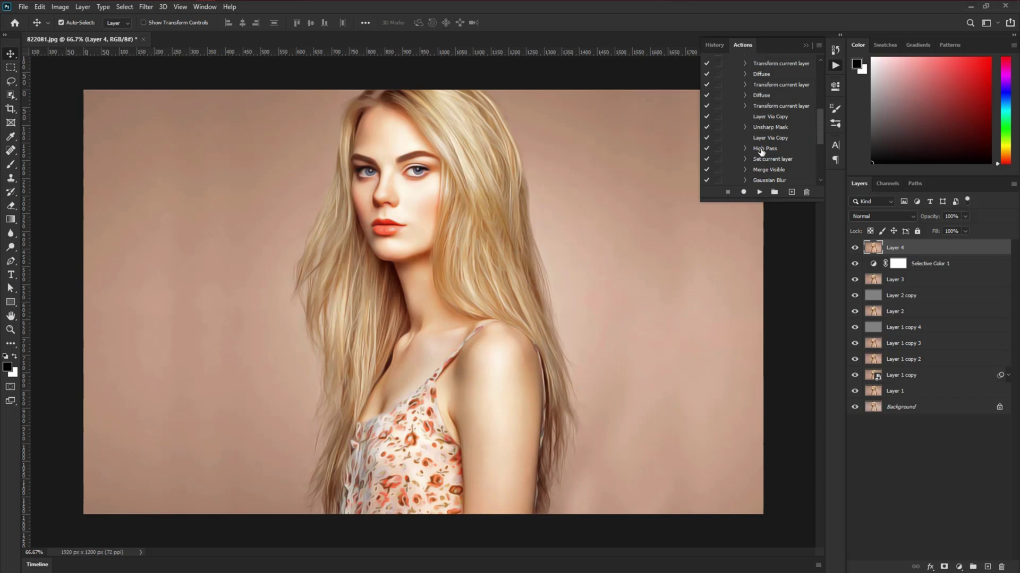
pyautogui.scroll(3, 762, 151)
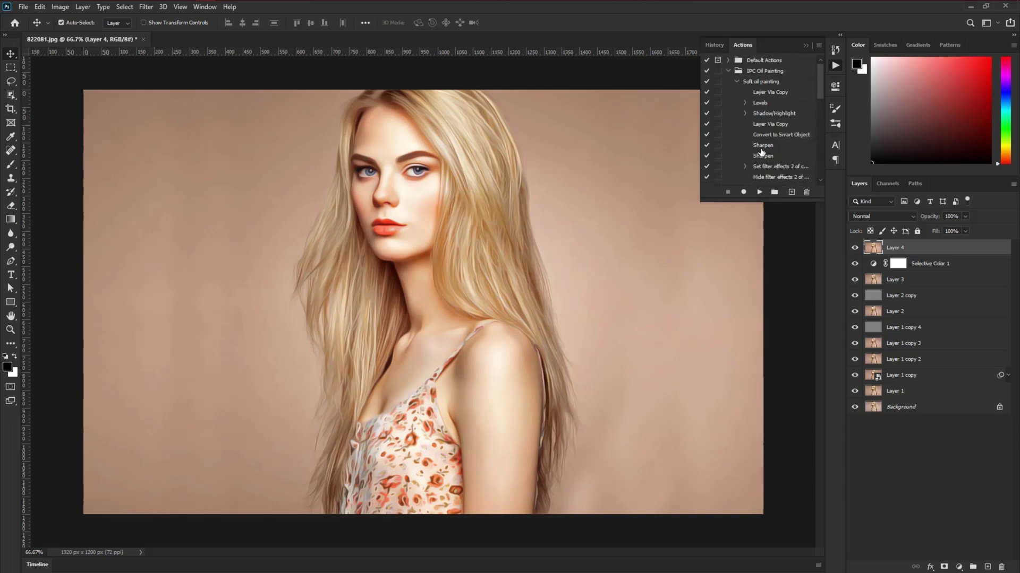
pyautogui.click(736, 81)
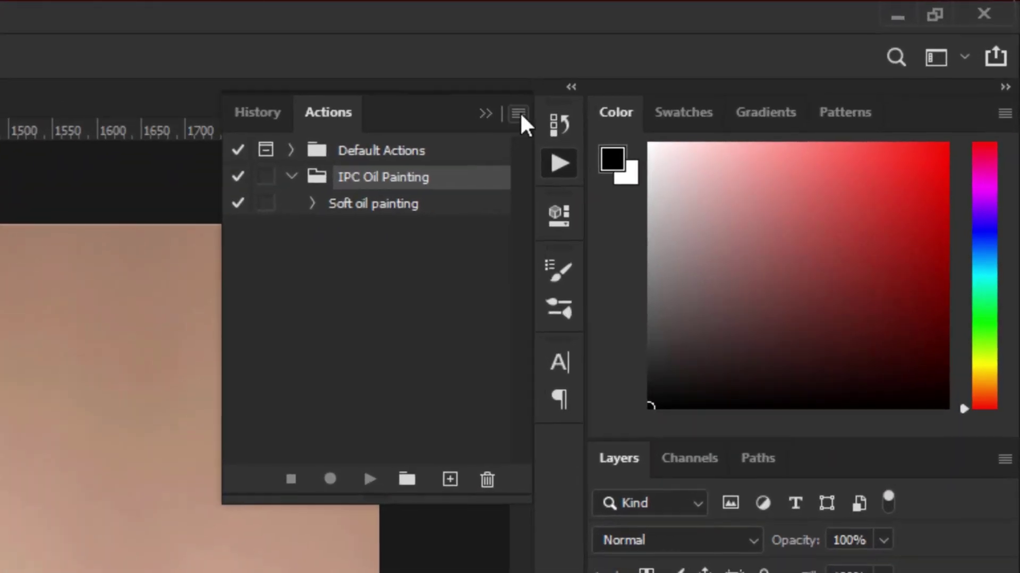
# Step: Save the IPC Oil Painting action set as IPC Oil Painting.atn in the Pictures folder
pyautogui.click(819, 45)
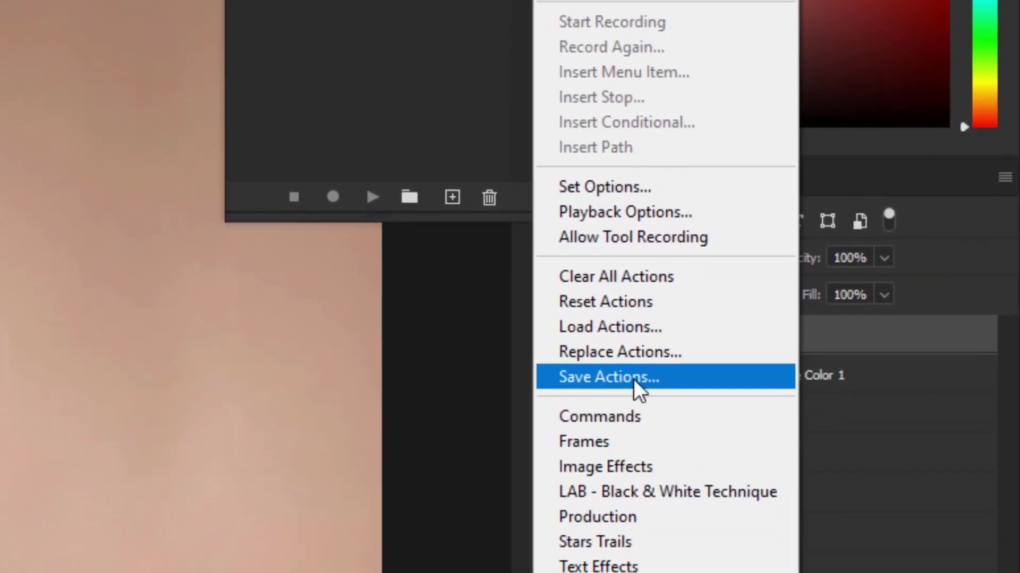
pyautogui.click(632, 380)
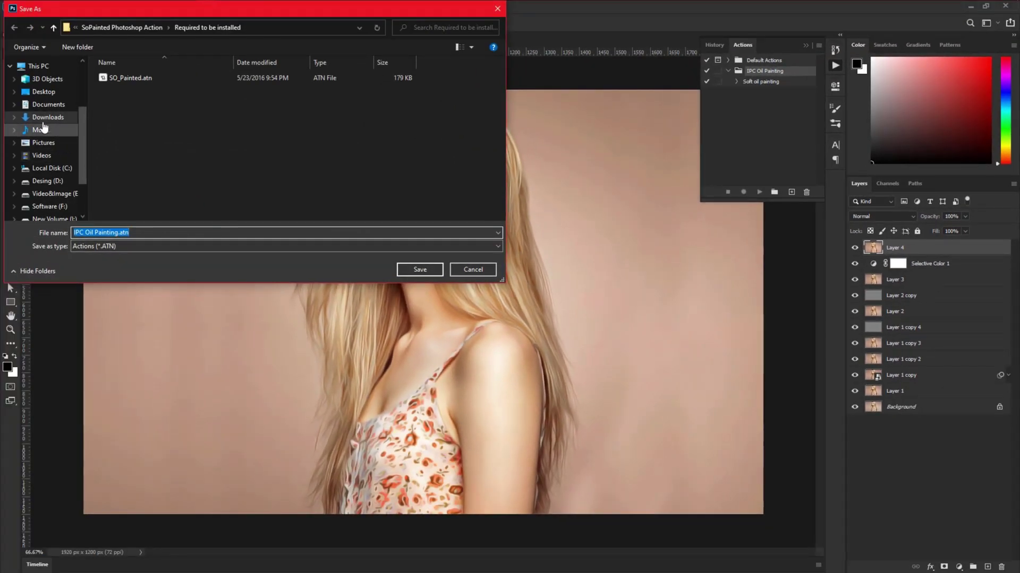
pyautogui.click(42, 143)
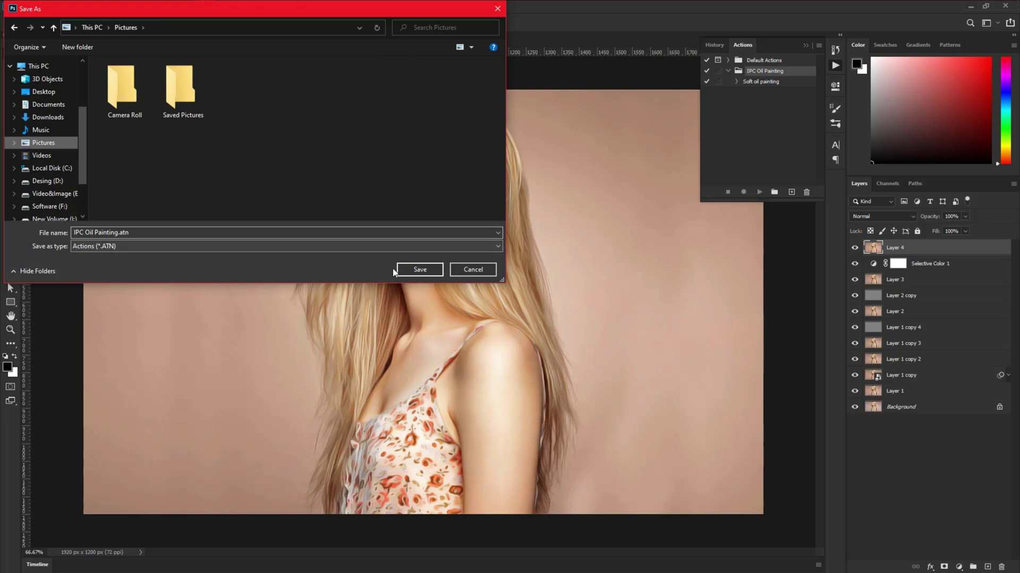
pyautogui.click(409, 272)
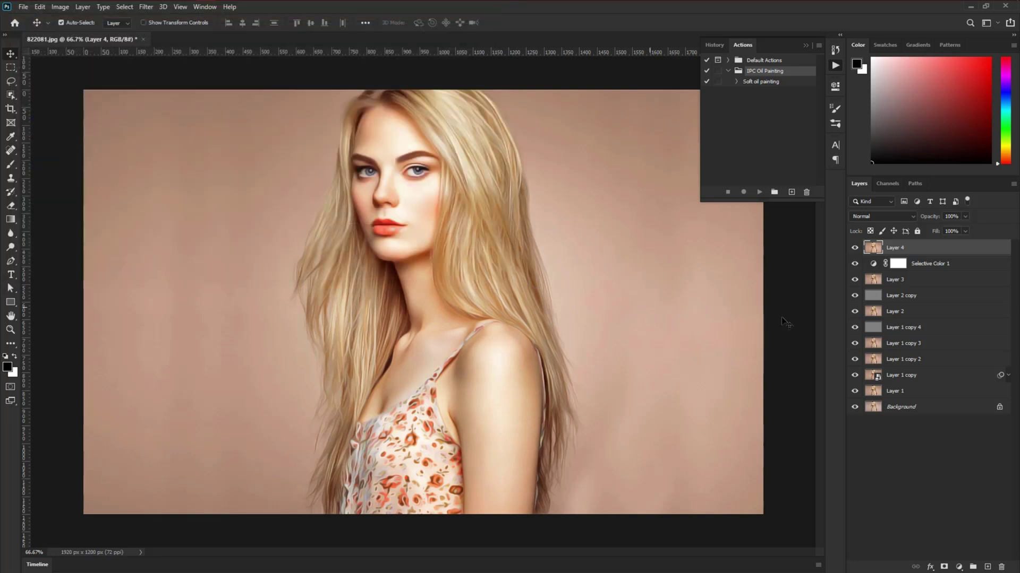
# Step: Delete every layer above Background, from Layer 4 to Layer 1, and play the Soft oil painting action on the original portrait
pyautogui.keyDown('shift'); pyautogui.click(926, 394); pyautogui.keyUp('shift')
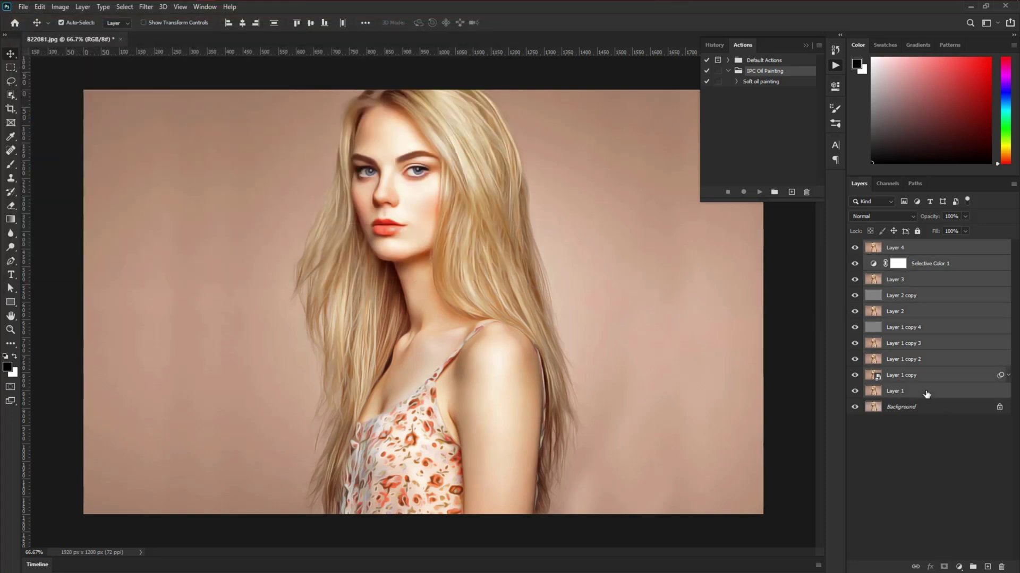
pyautogui.press('Delete')
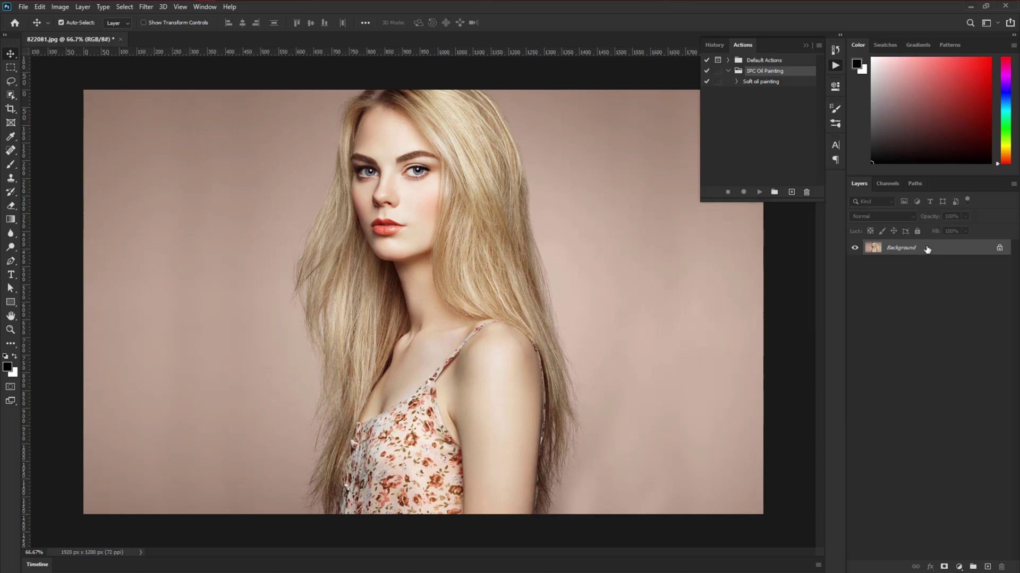
pyautogui.click(743, 83)
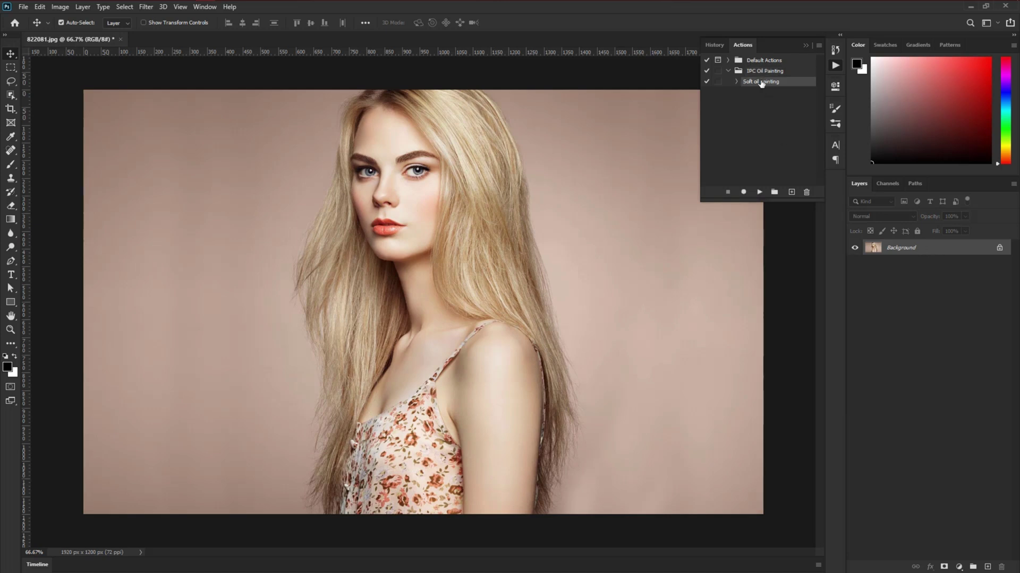
pyautogui.click(758, 192)
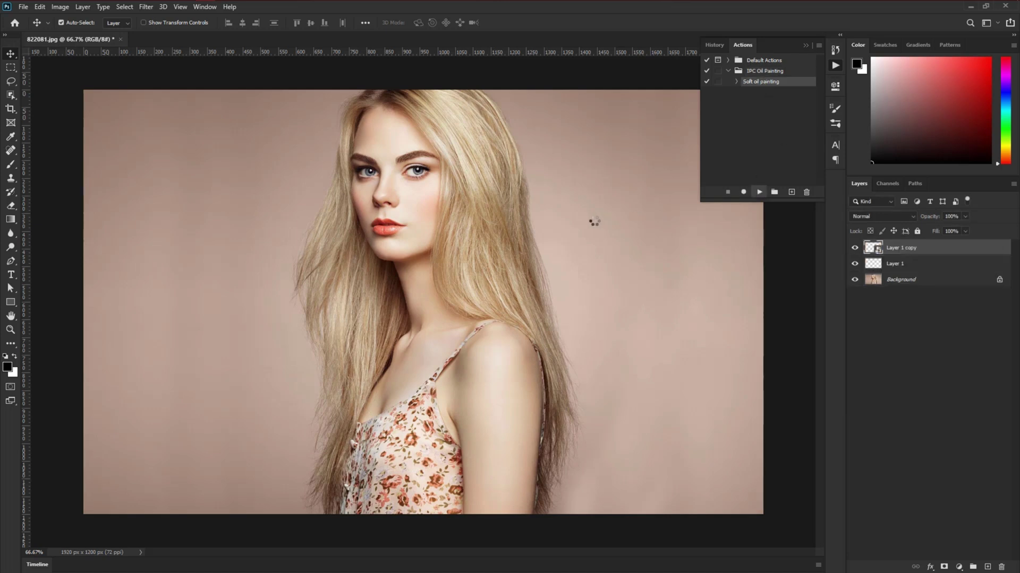
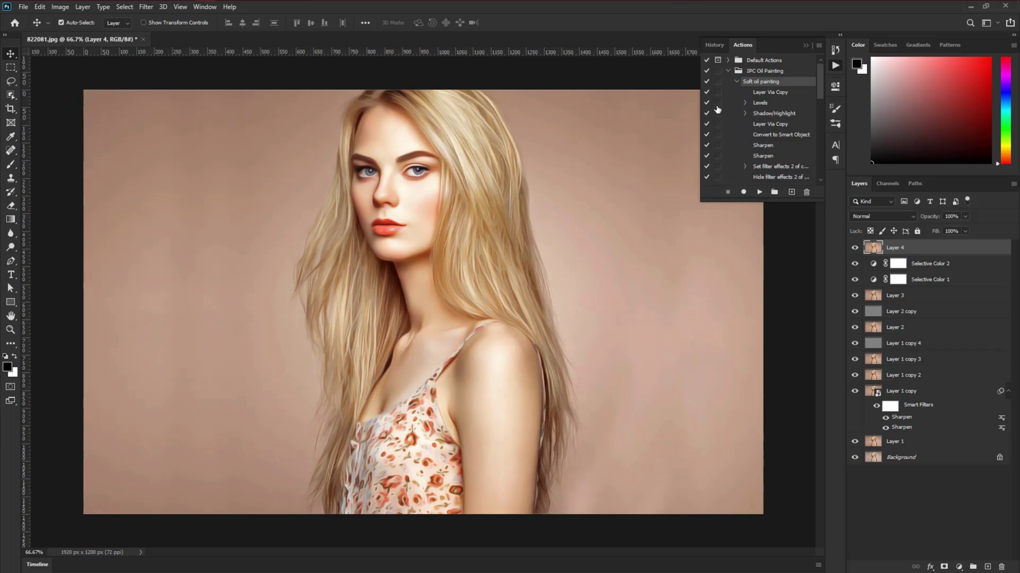
# Step: Turn on dialog display for the action's Levels, Shadow/Highlight, Unsharp Mask, High Pass, Gaussian Blur, Reduce Noise and Filter Gallery steps
pyautogui.click(718, 102)
pyautogui.click(717, 113)
pyautogui.scroll(-1, 723, 159)
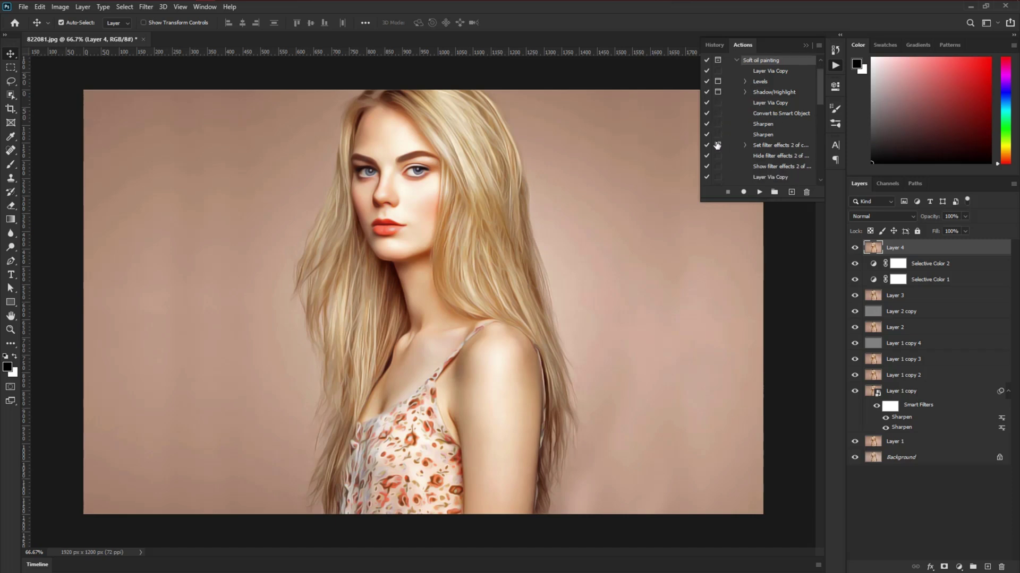
pyautogui.scroll(-1, 717, 144)
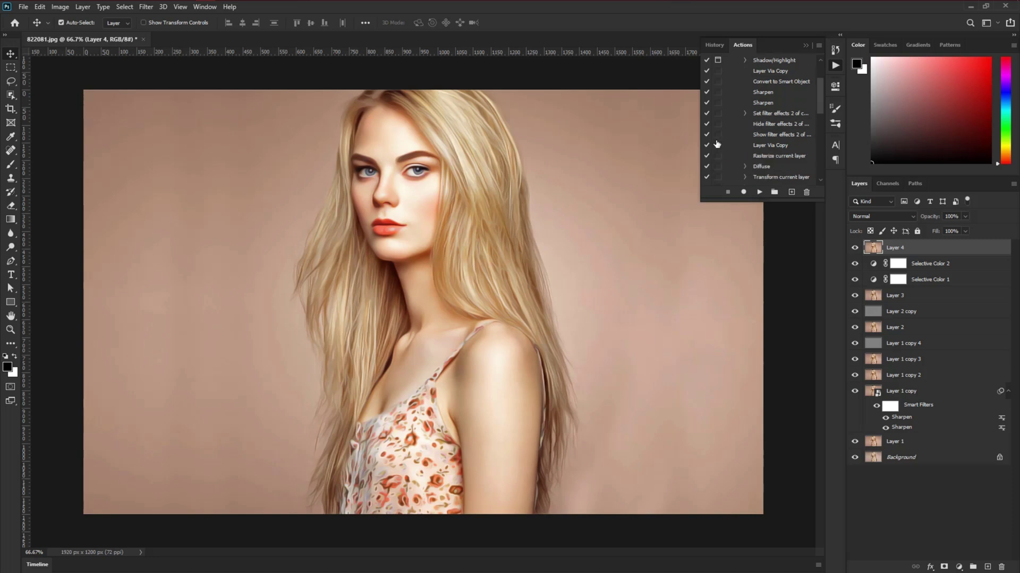
pyautogui.scroll(-4, 717, 154)
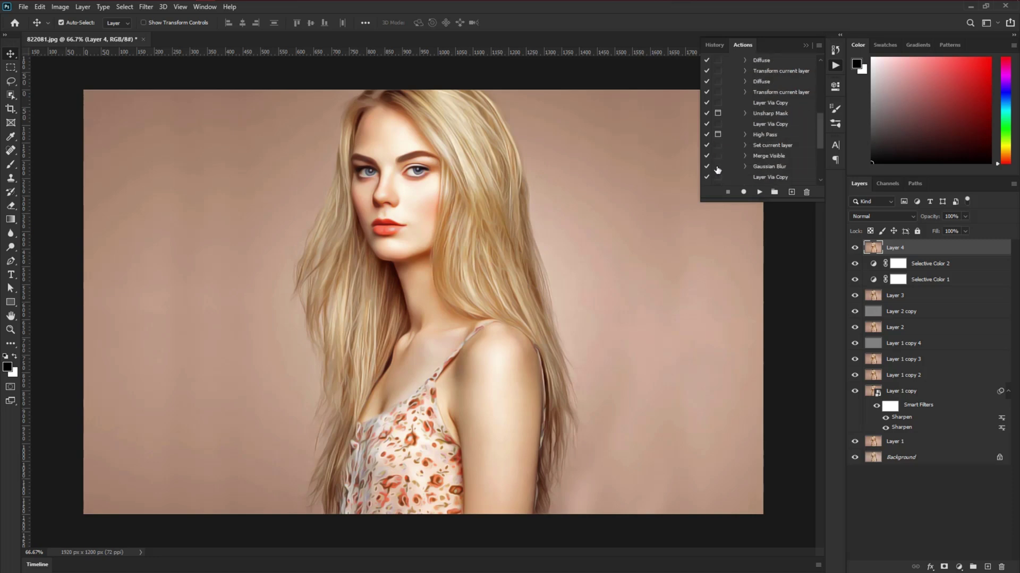
pyautogui.scroll(-4, 718, 169)
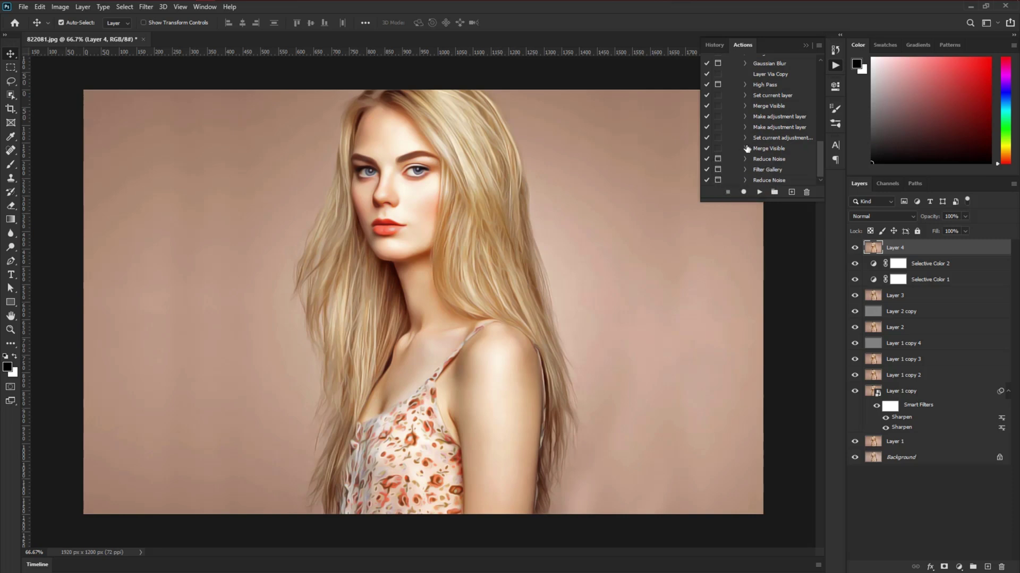
pyautogui.scroll(1, 731, 130)
pyautogui.scroll(3, 731, 130)
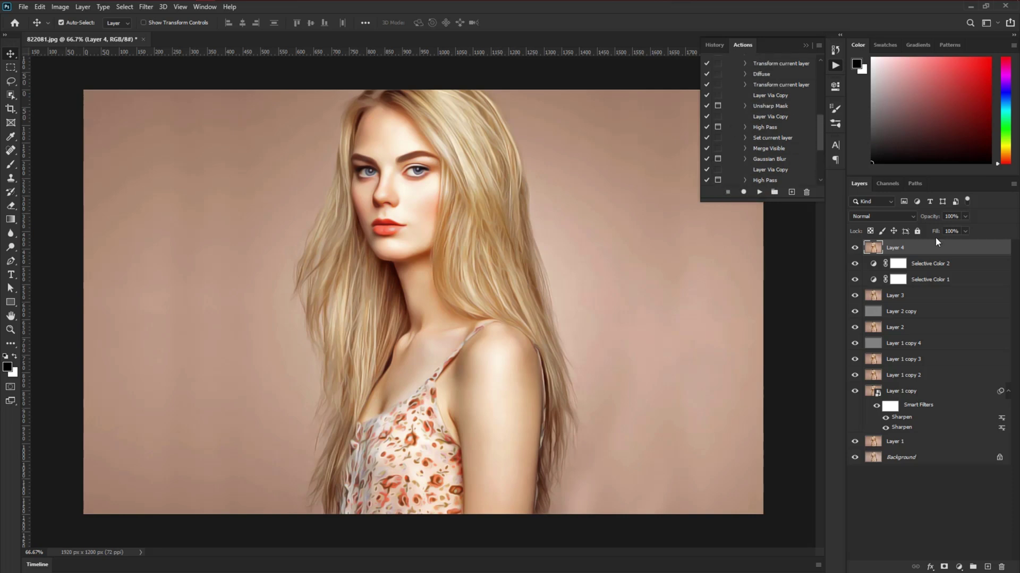
# Step: Clear the generated layers above Background and replay the Soft oil painting action with its dialogs enabled
pyautogui.keyDown('shift'); pyautogui.click(912, 441); pyautogui.keyUp('shift')
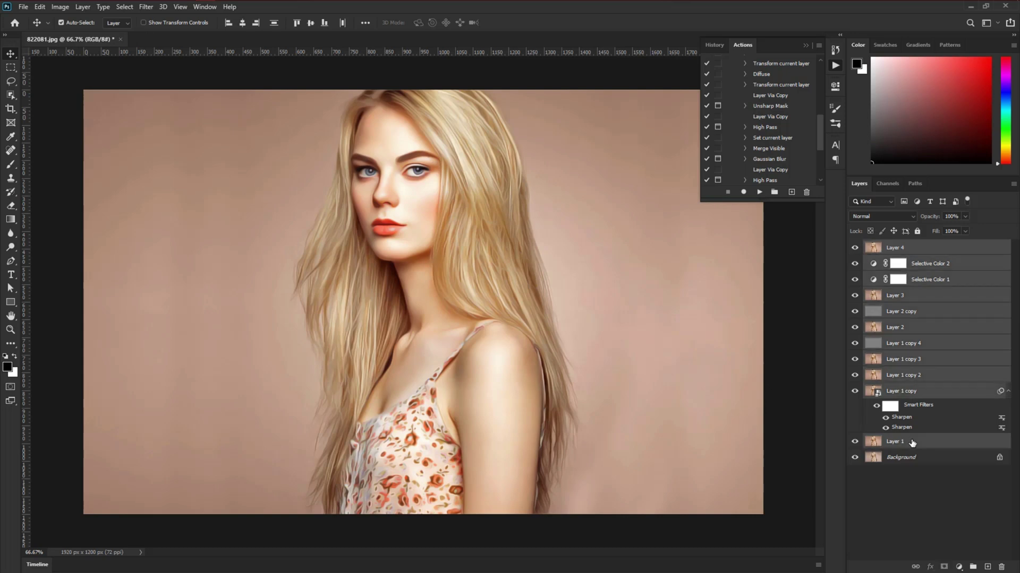
pyautogui.press('Delete')
pyautogui.scroll(2, 765, 145)
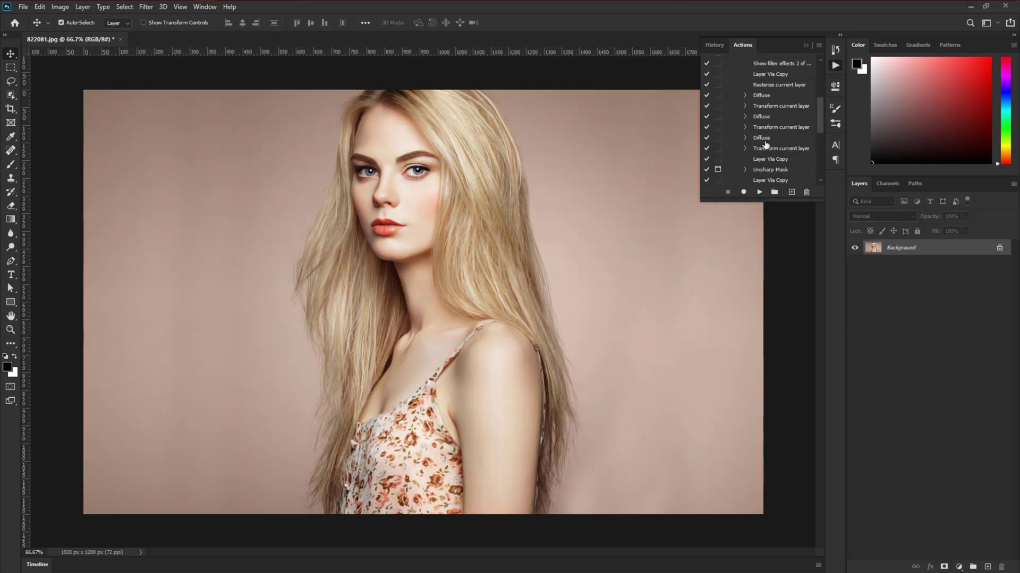
pyautogui.scroll(4, 765, 145)
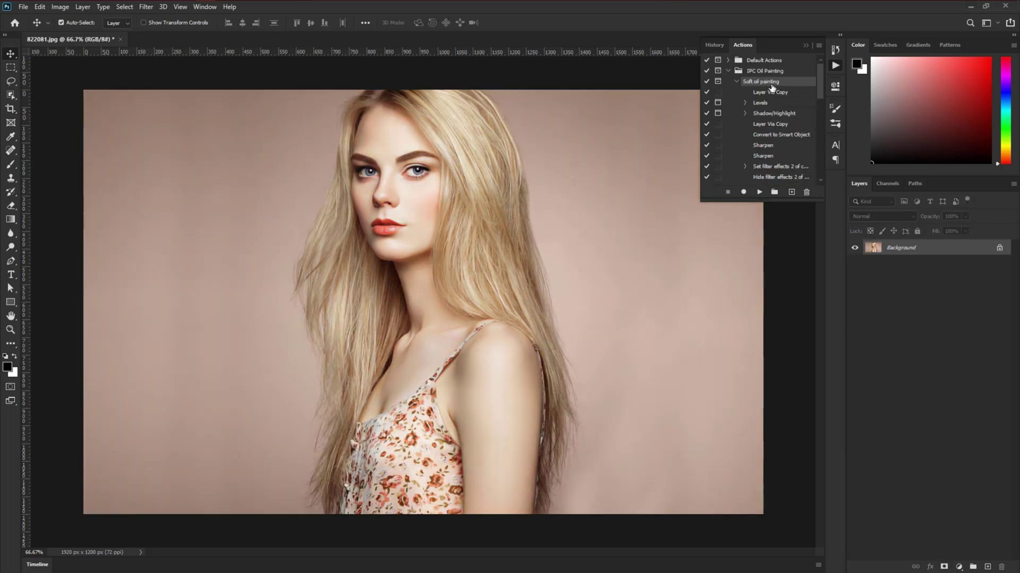
pyautogui.click(759, 192)
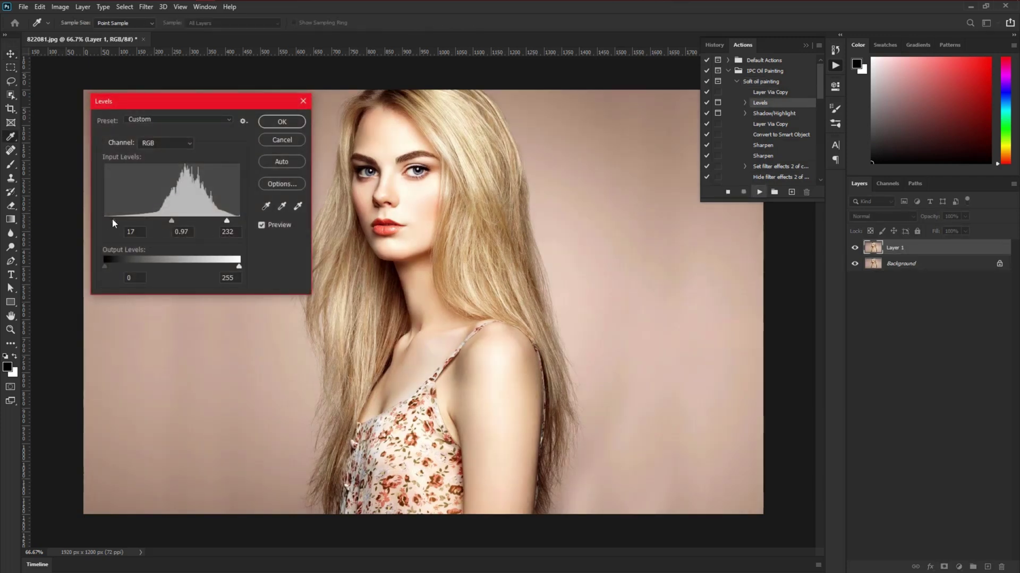
# Step: Accept the action's Levels dialog and its Shadows/Highlights dialog with shadows 15%, highlights 10% and color +20
pyautogui.moveTo(113, 219); pyautogui.dragTo(114, 222)
pyautogui.click(281, 122)
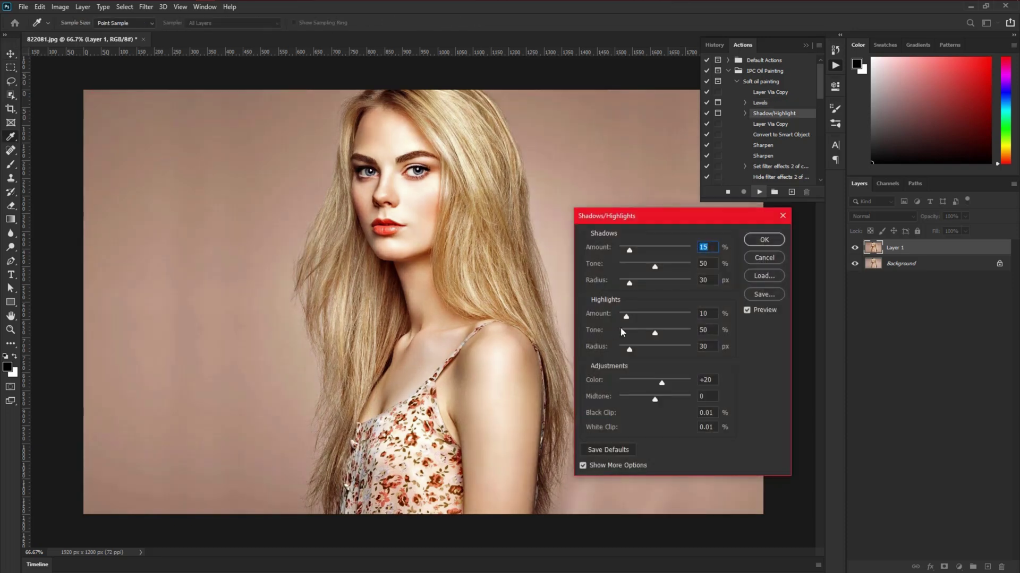
pyautogui.moveTo(656, 215); pyautogui.dragTo(646, 128)
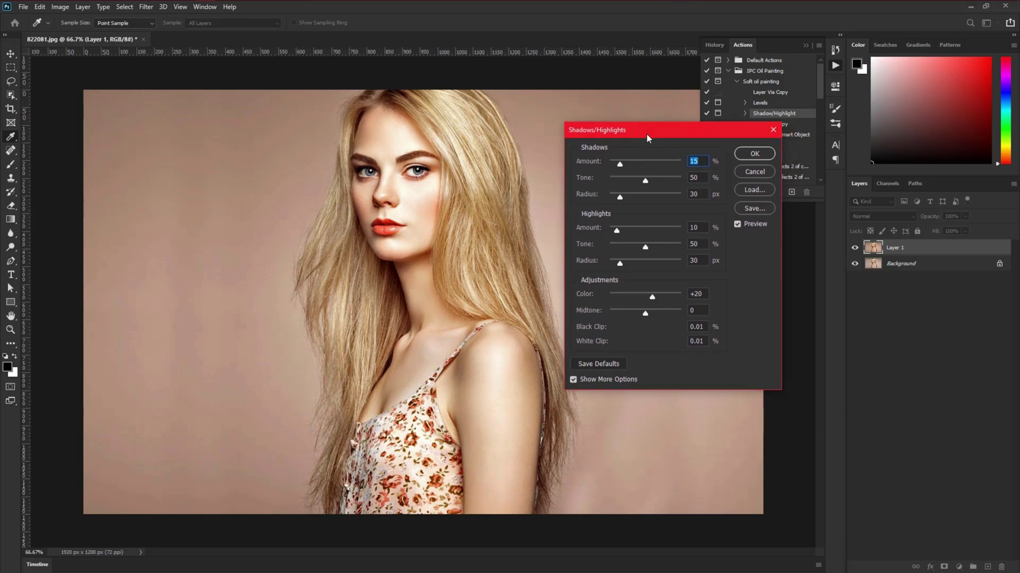
pyautogui.press('Return')
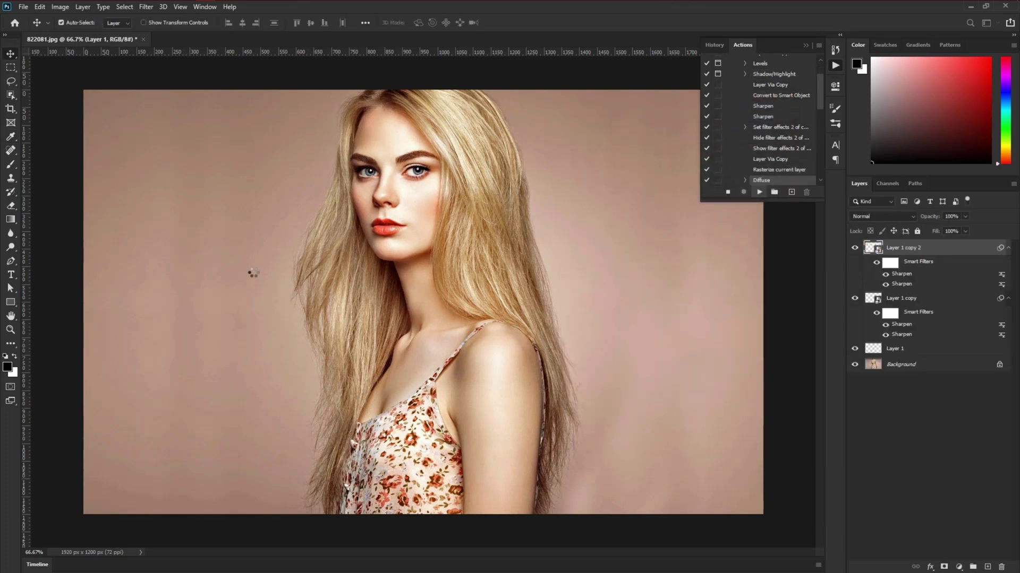
# Step: Accept Unsharp Mask at 100%, radius 1.4 and threshold 1, High Pass at 0.9 pixels, Gaussian Blur at 1.0 pixel, and the second High Pass
pyautogui.moveTo(656, 90); pyautogui.dragTo(547, 83)
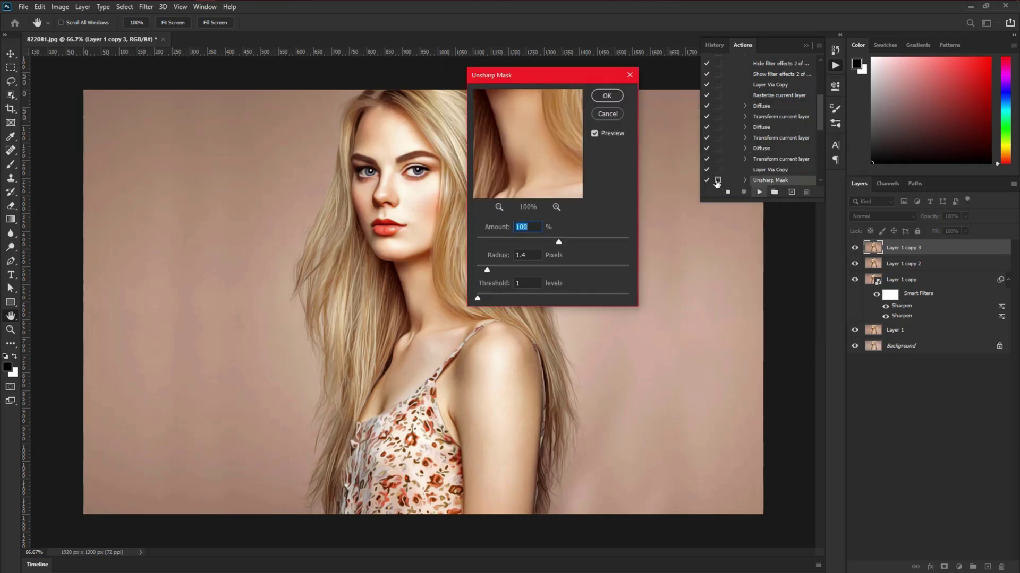
pyautogui.click(612, 99)
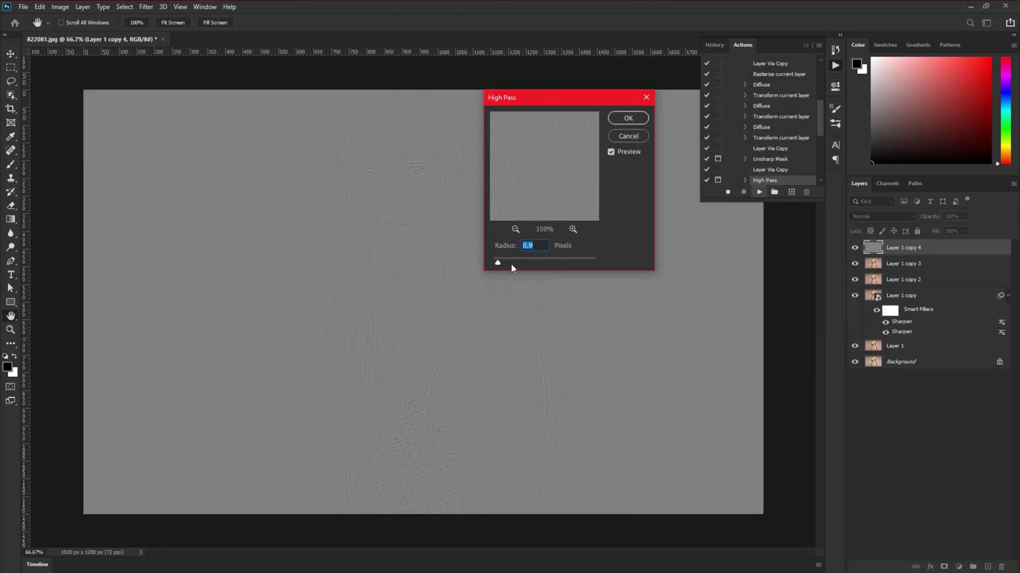
pyautogui.click(628, 118)
pyautogui.moveTo(706, 115); pyautogui.dragTo(535, 116)
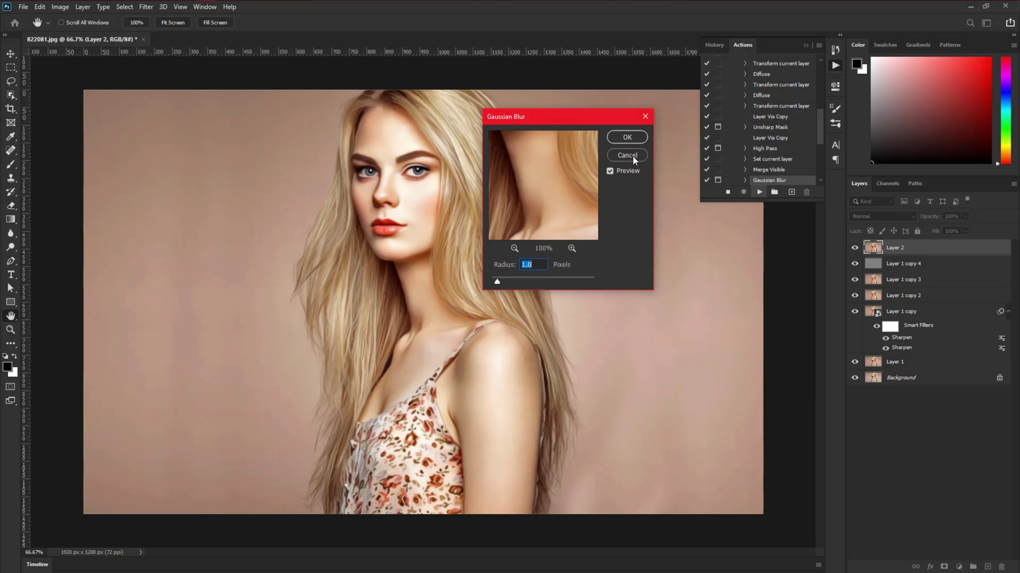
pyautogui.click(628, 137)
pyautogui.click(632, 118)
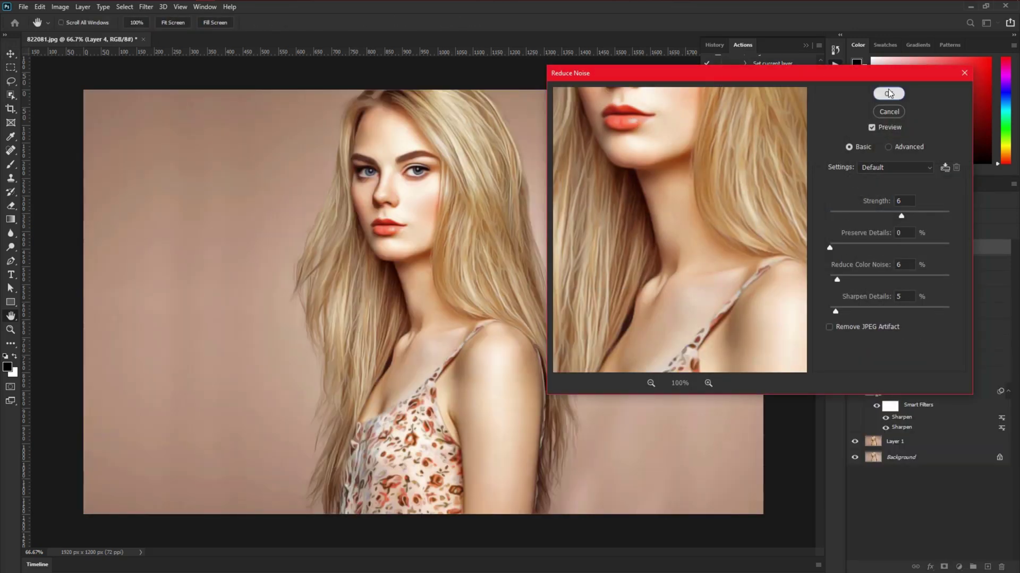
# Step: Accept Reduce Noise at strength 6, the Filter Gallery, and the final Reduce Noise at strength 8 to finish the action's playback
pyautogui.click(889, 94)
pyautogui.click(910, 30)
pyautogui.moveTo(693, 220); pyautogui.dragTo(688, 248)
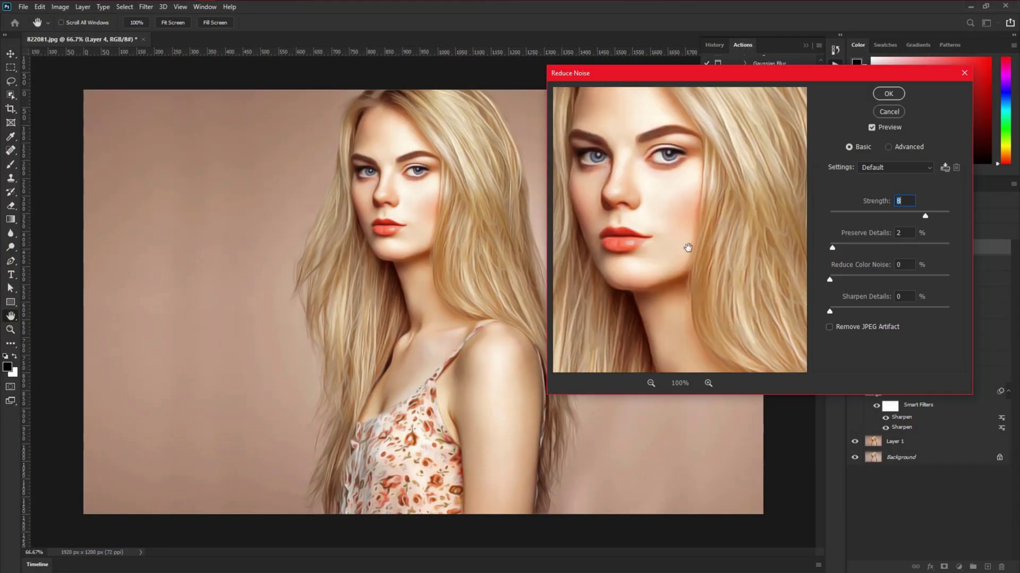
pyautogui.click(889, 93)
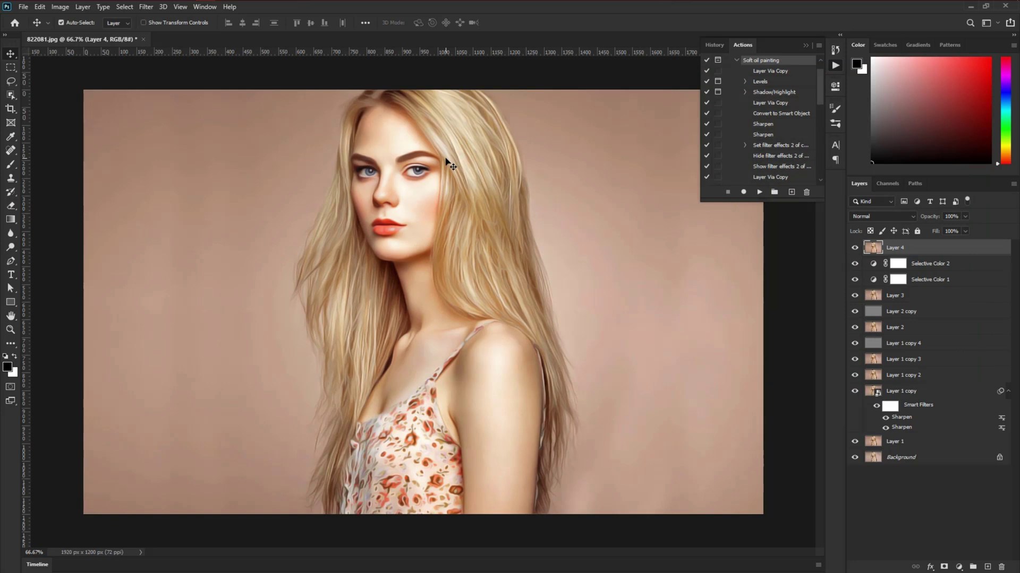